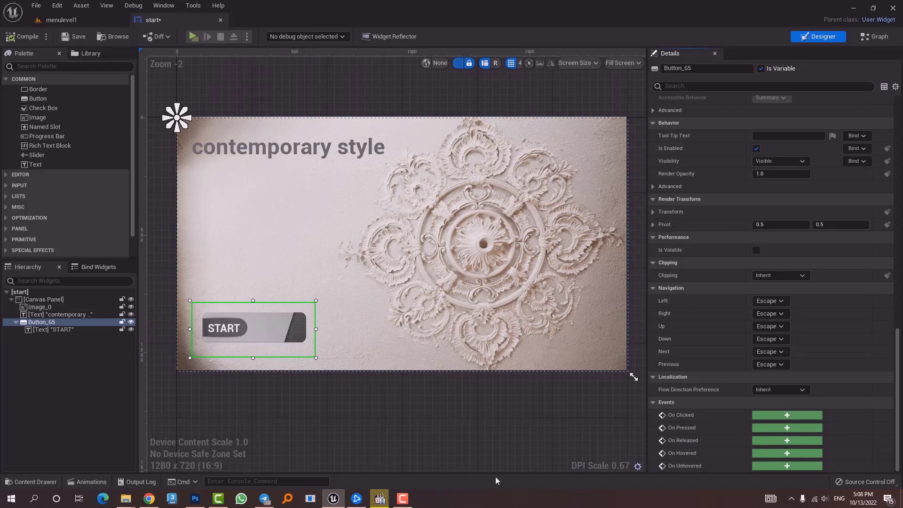
# - Open the Main level from the Content folder, saving the start widget, and switch to the level's viewport
pyautogui.hotkey('ctrl', 'space')
pyautogui.click(38, 385)
pyautogui.click(40, 370)
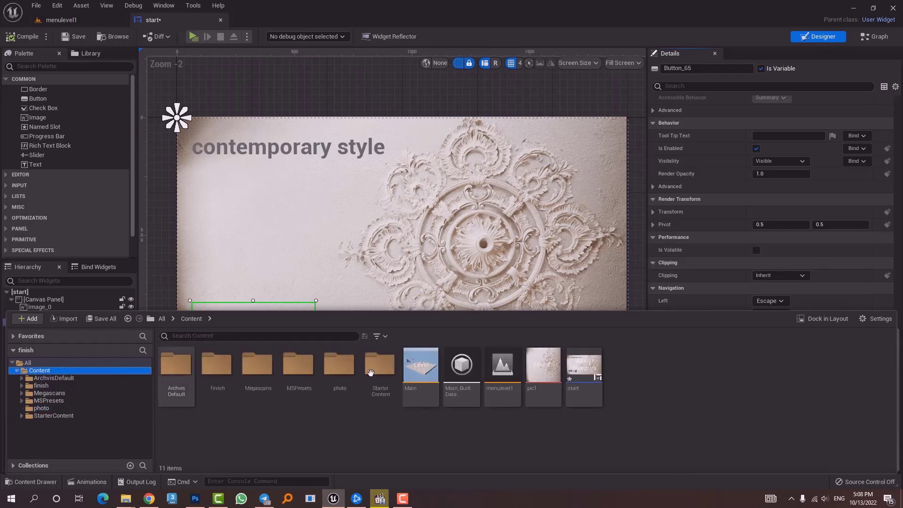
pyautogui.doubleClick(419, 379)
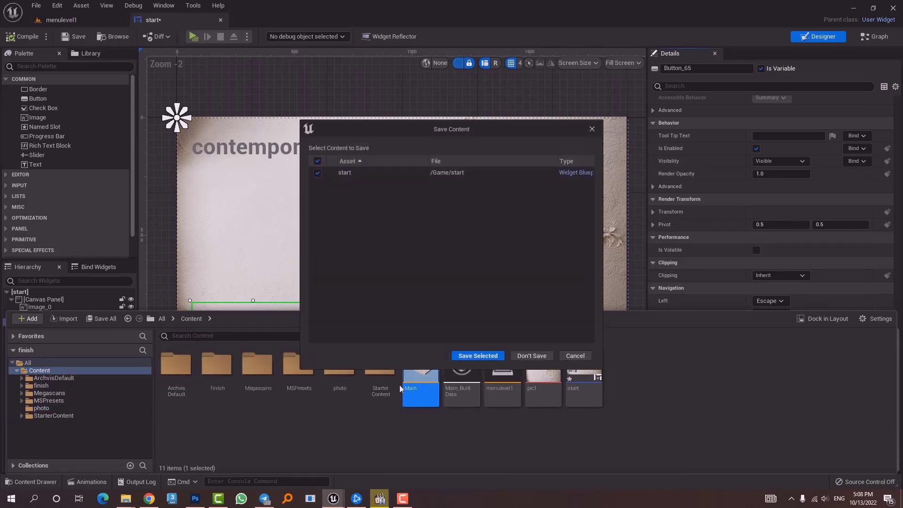
pyautogui.click(477, 356)
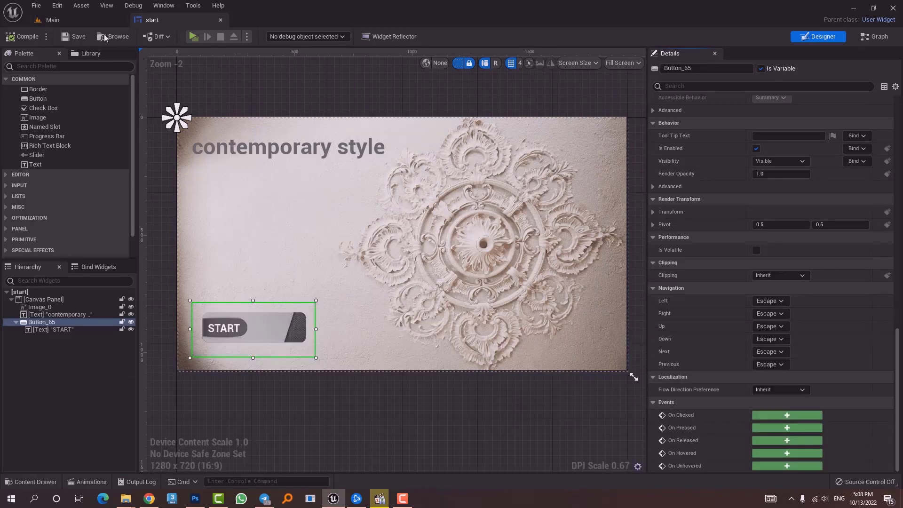
pyautogui.click(88, 24)
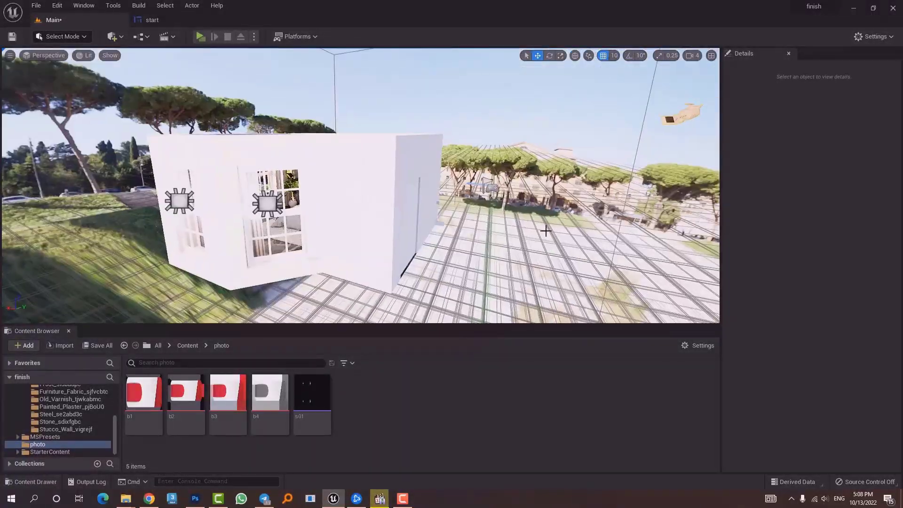
# - Move the PlayerStart actor inside the room building, to location X -80, Y -420, Z 172
pyautogui.click(476, 183)
pyautogui.click(491, 187)
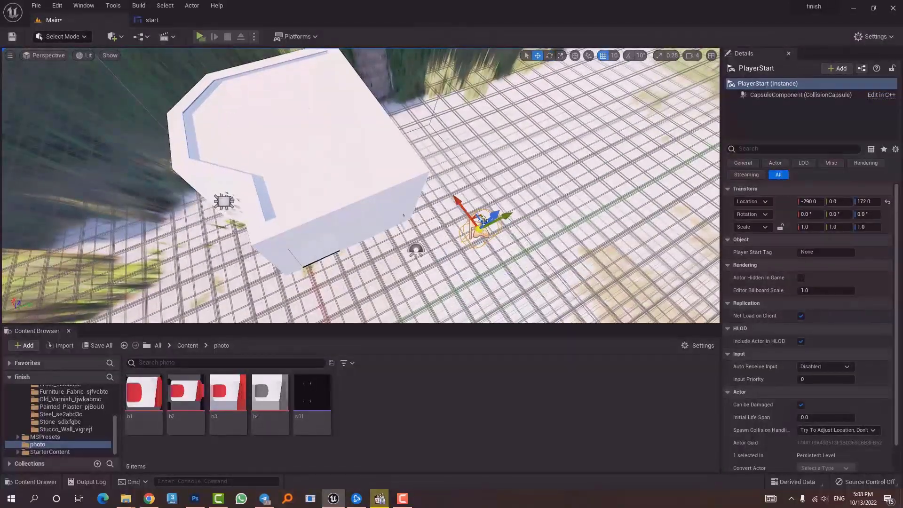
pyautogui.moveTo(489, 214); pyautogui.dragTo(328, 216)
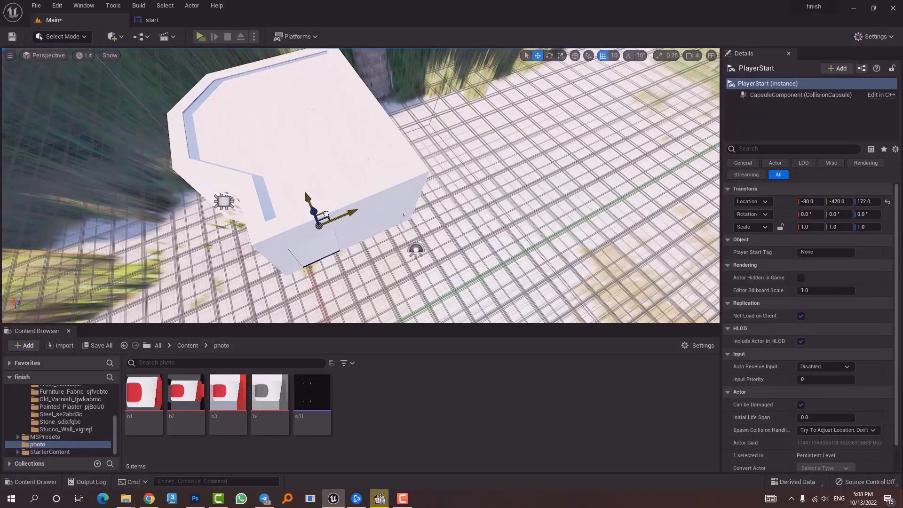
# - Play the Main level to check the view from the moved PlayerStart, and end the preview
pyautogui.click(200, 36)
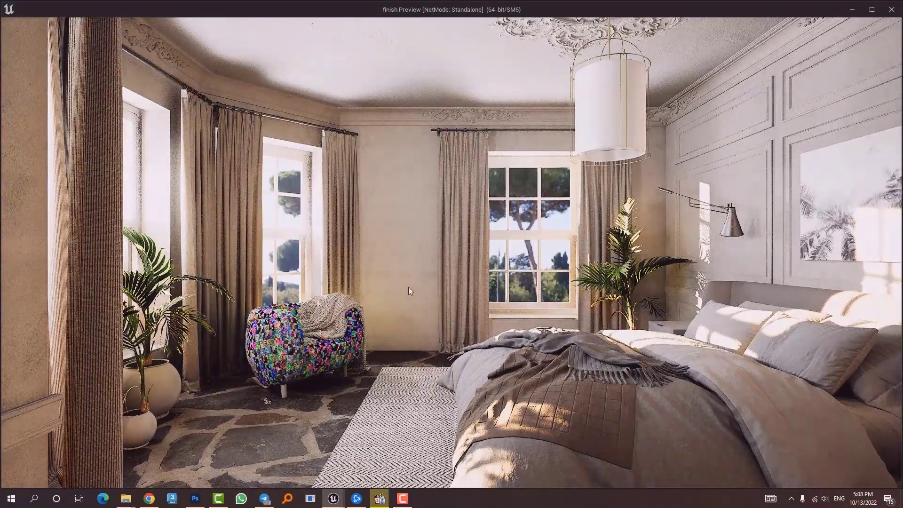
pyautogui.click(408, 286)
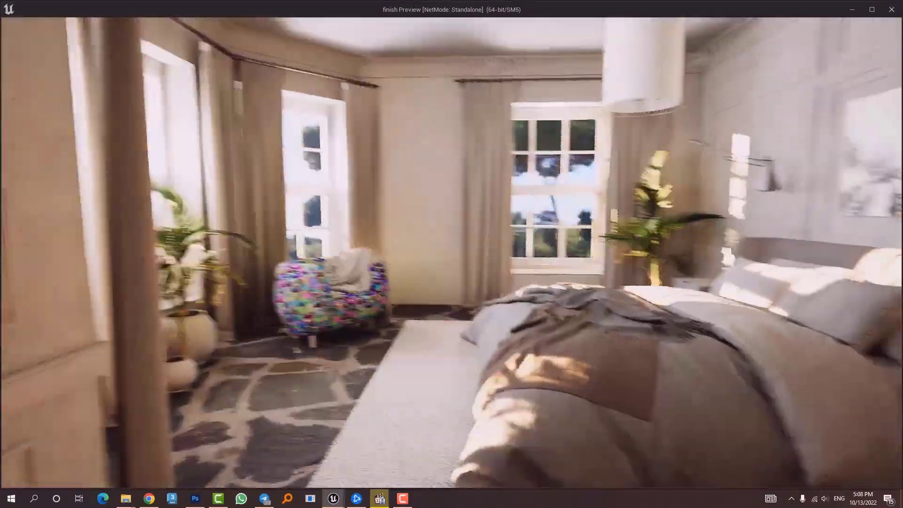
pyautogui.press('Escape')
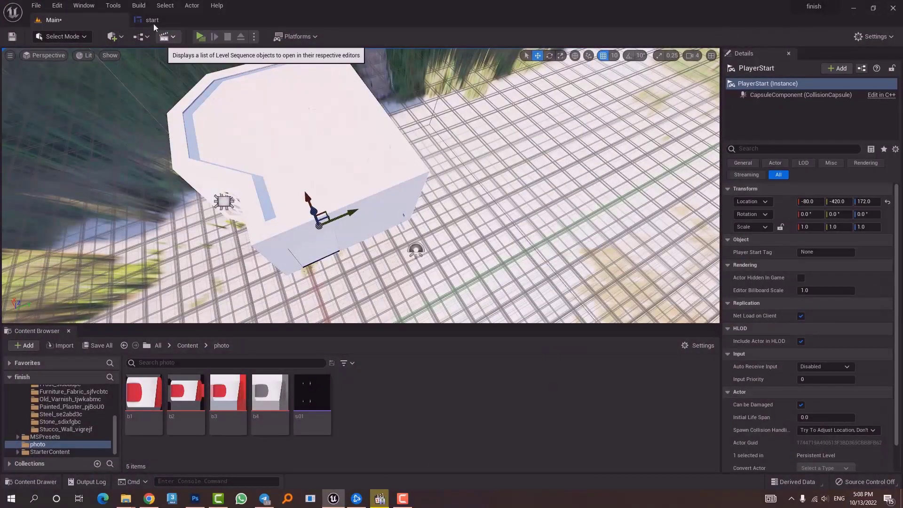
# - Return to the start widget and add an On Clicked event for the START button, Button_65
pyautogui.click(151, 22)
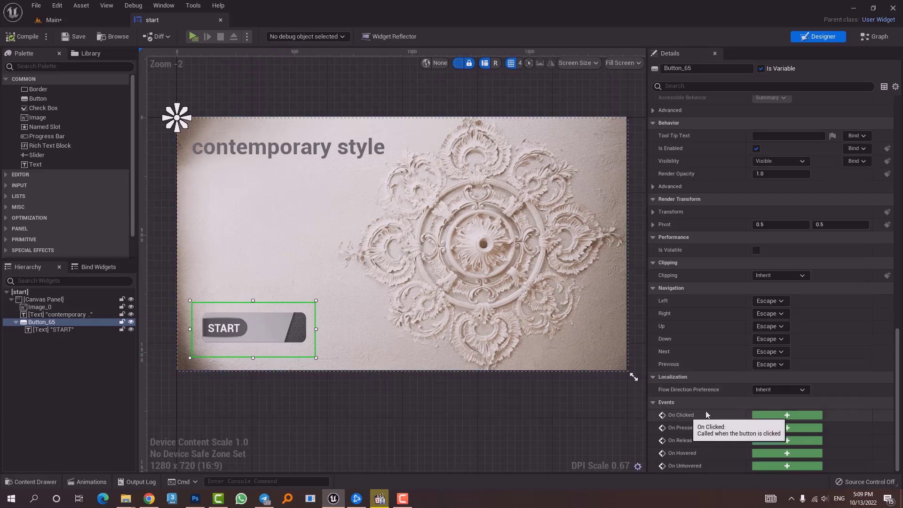
pyautogui.click(774, 412)
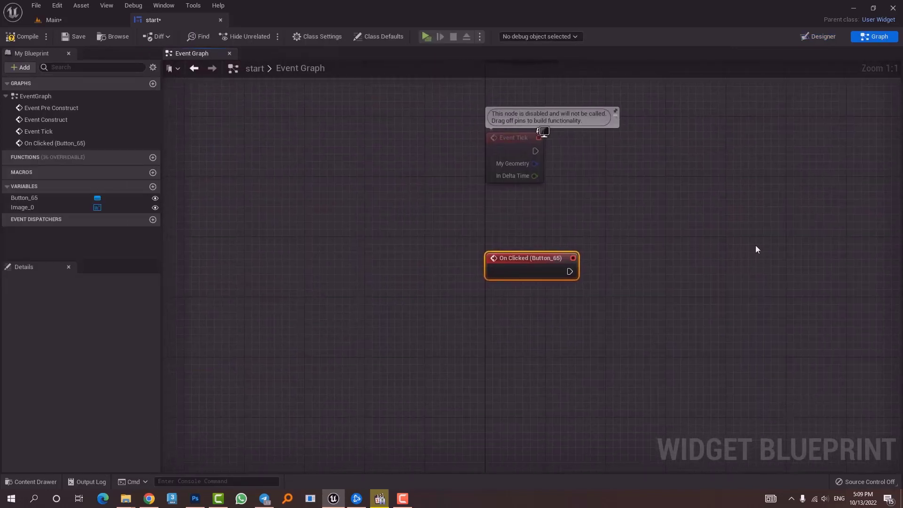
# - Add an Open Level (by Name) node wired to the On Clicked (Button_65) event and align it beside the event
pyautogui.moveTo(756, 248); pyautogui.dragTo(510, 368, button='right')
pyautogui.scroll(-3, 476, 329)
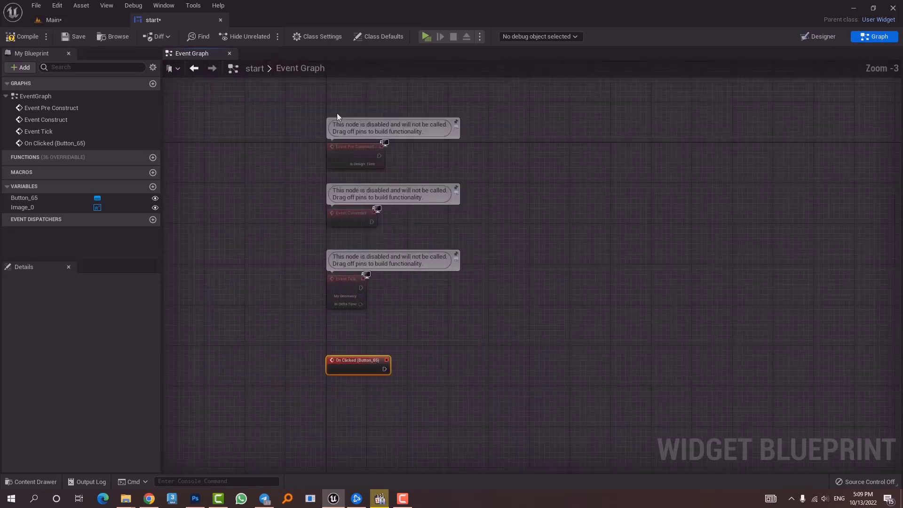
pyautogui.scroll(3, 479, 202)
pyautogui.moveTo(573, 301); pyautogui.dragTo(578, 261, button='right')
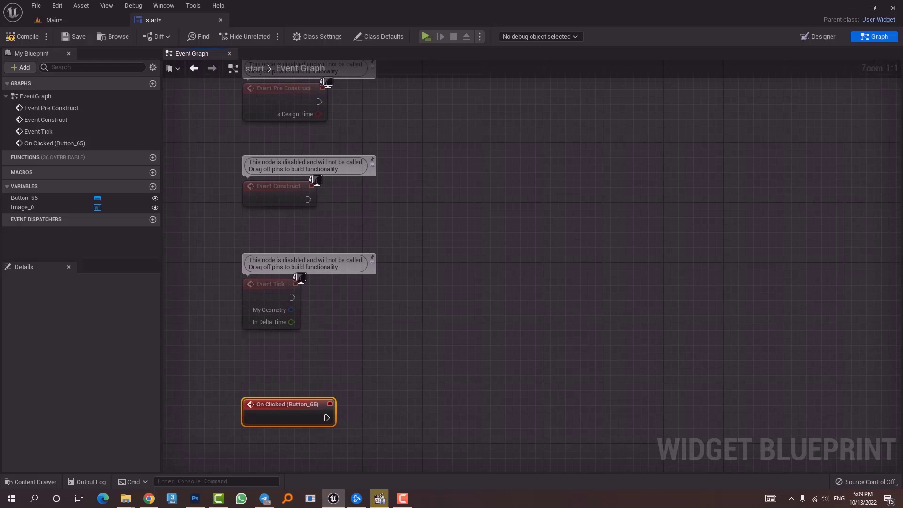
pyautogui.moveTo(277, 448); pyautogui.dragTo(263, 327, button='right')
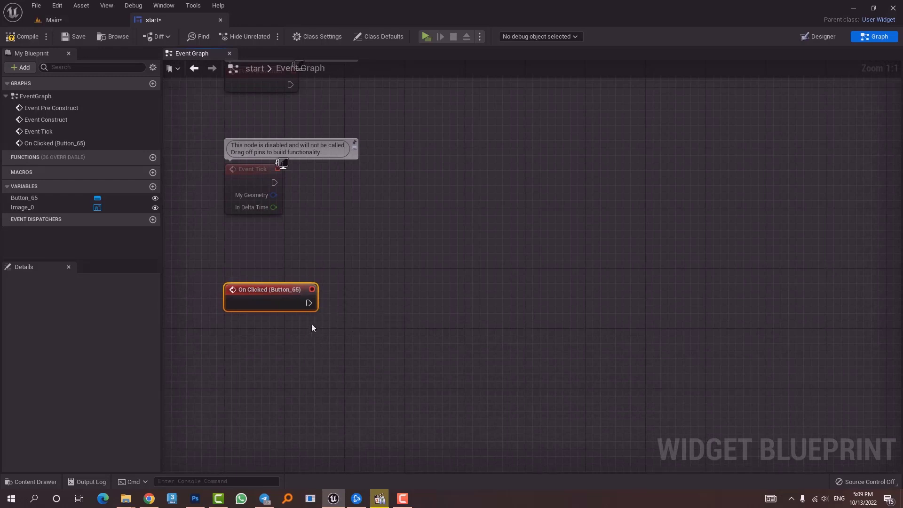
pyautogui.moveTo(309, 303); pyautogui.dragTo(432, 297)
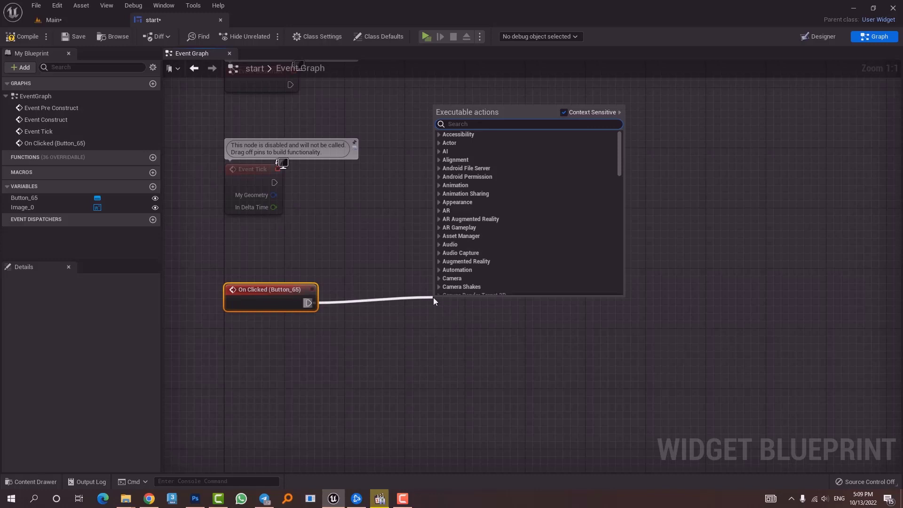
pyautogui.write('open')
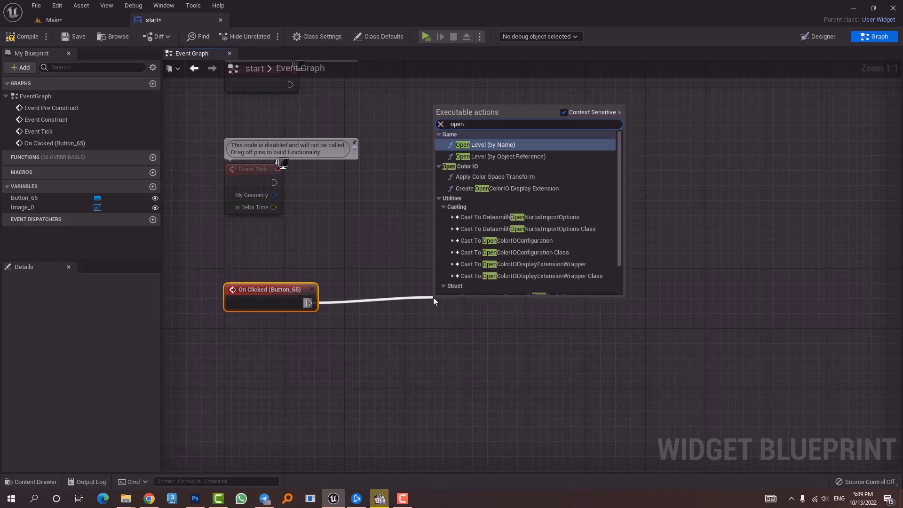
pyautogui.write(' le')
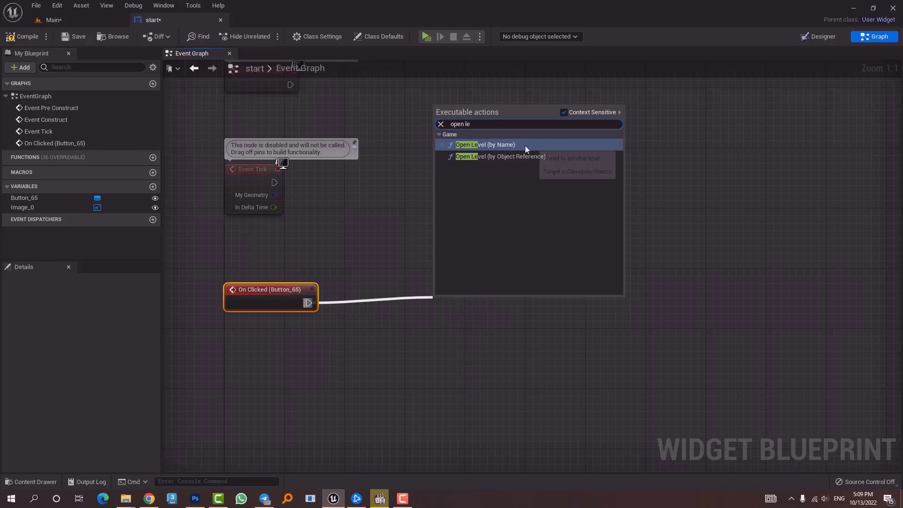
pyautogui.click(498, 145)
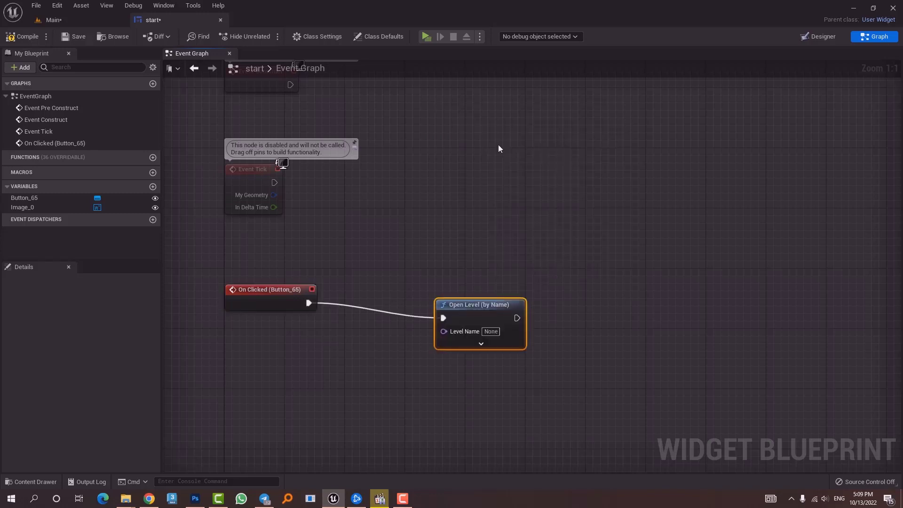
pyautogui.moveTo(492, 316); pyautogui.dragTo(477, 285)
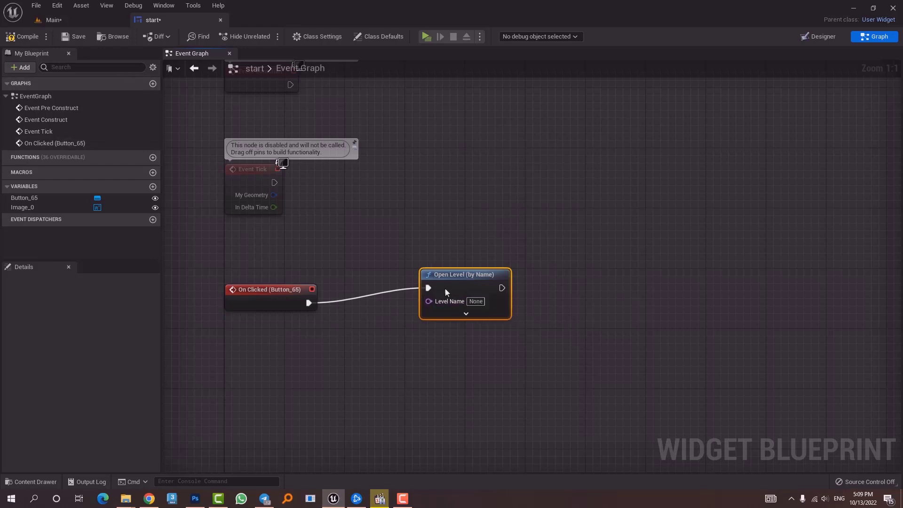
# - Copy the Main level's asset name and paste it as the Level Name of the Open Level node
pyautogui.hotkey('ctrl', 'space')
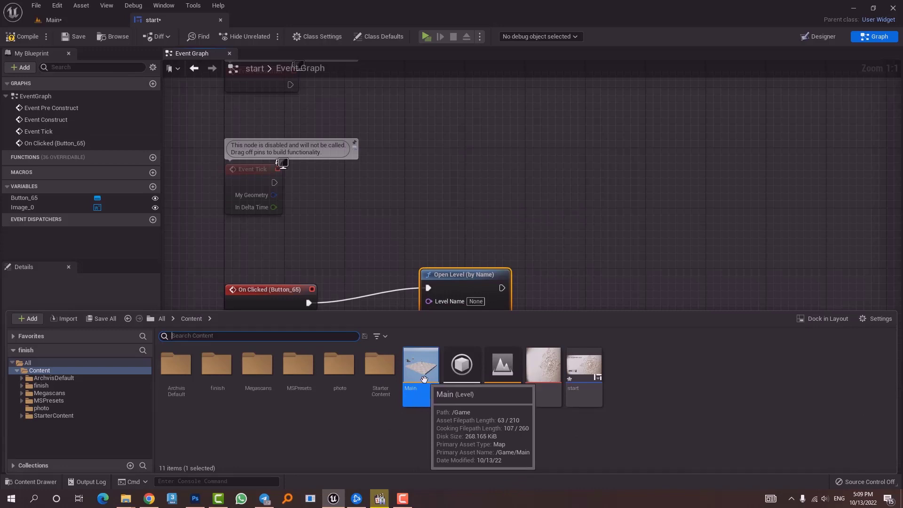
pyautogui.press('F2')
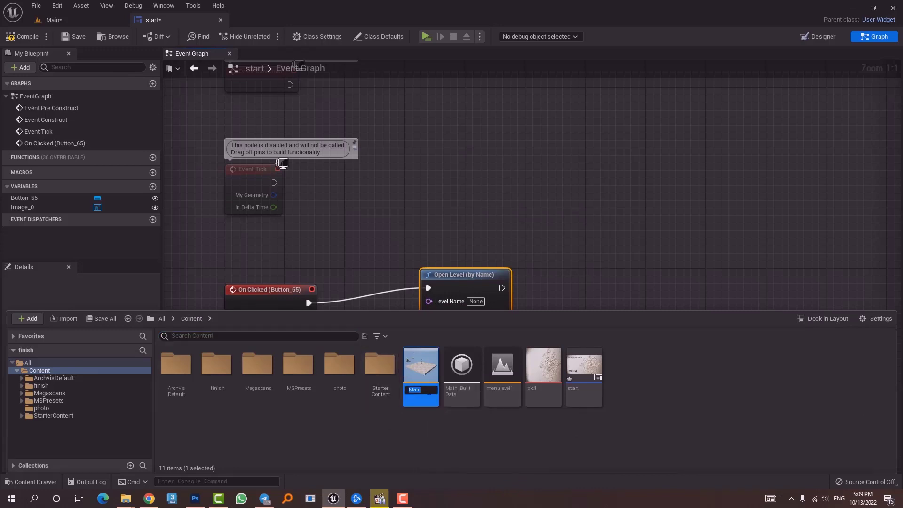
pyautogui.moveTo(422, 390); pyautogui.dragTo(404, 390)
pyautogui.hotkey('ctrl', 'c')
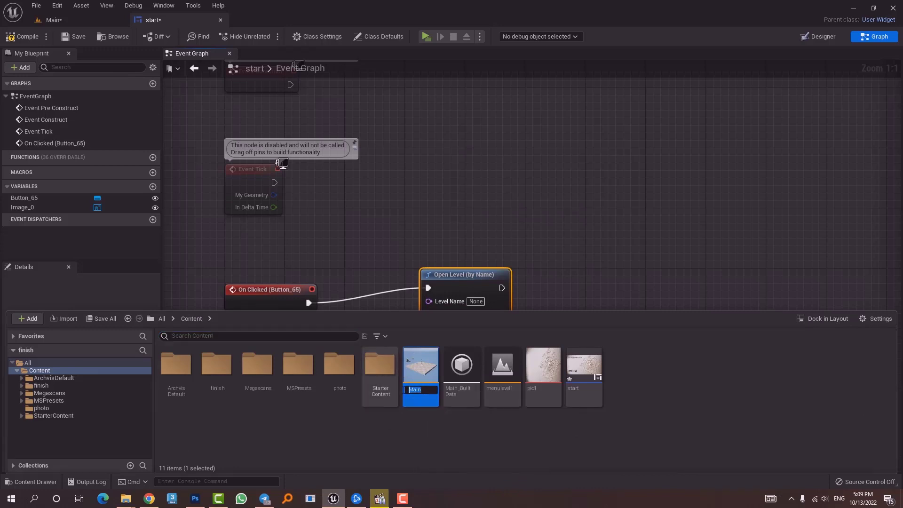
pyautogui.click(454, 276)
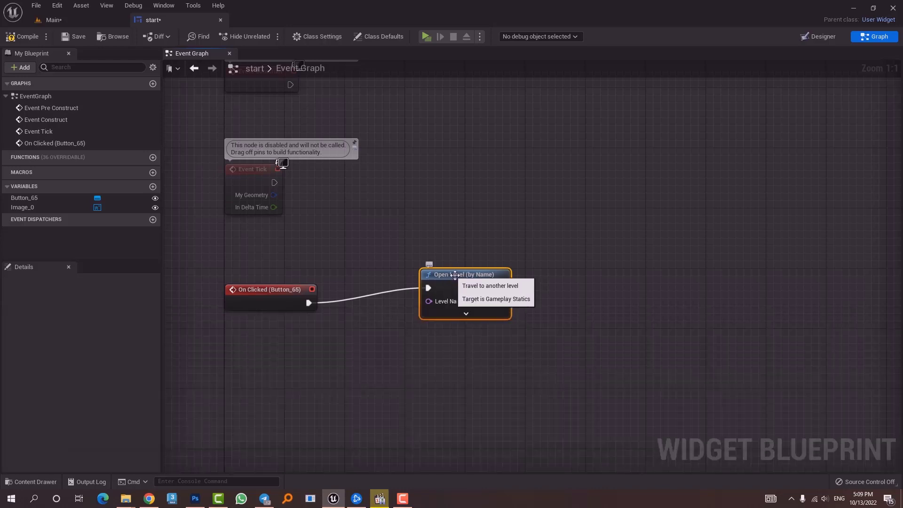
pyautogui.click(475, 302)
pyautogui.hotkey('ctrl', 'v')
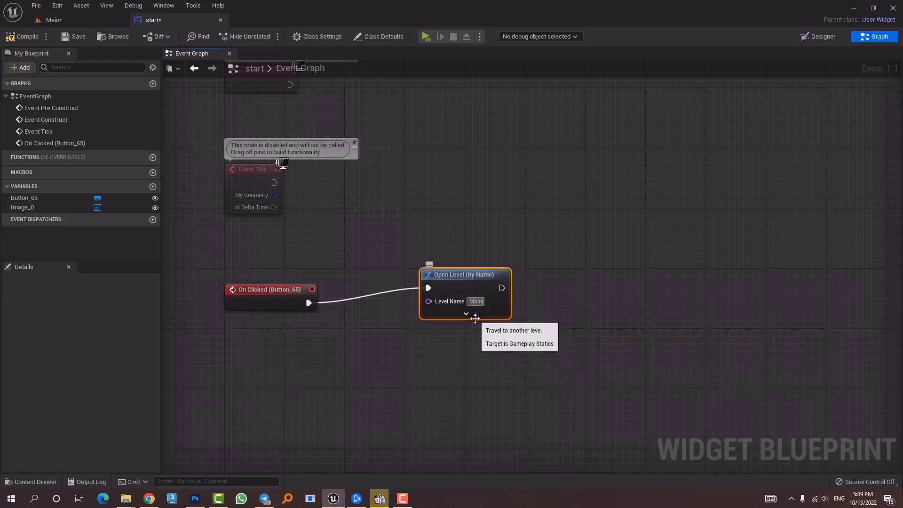
pyautogui.click(480, 339)
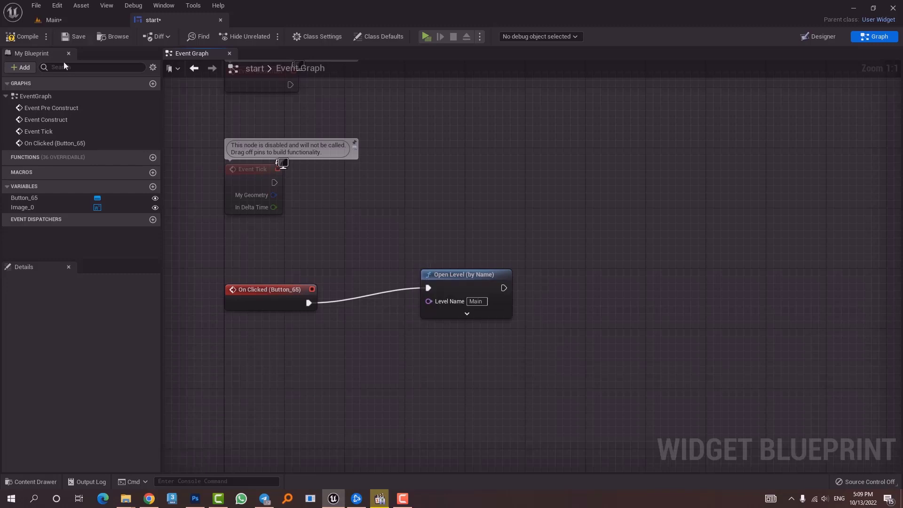
# - Compile and save the start widget blueprint and close its editor
pyautogui.click(23, 38)
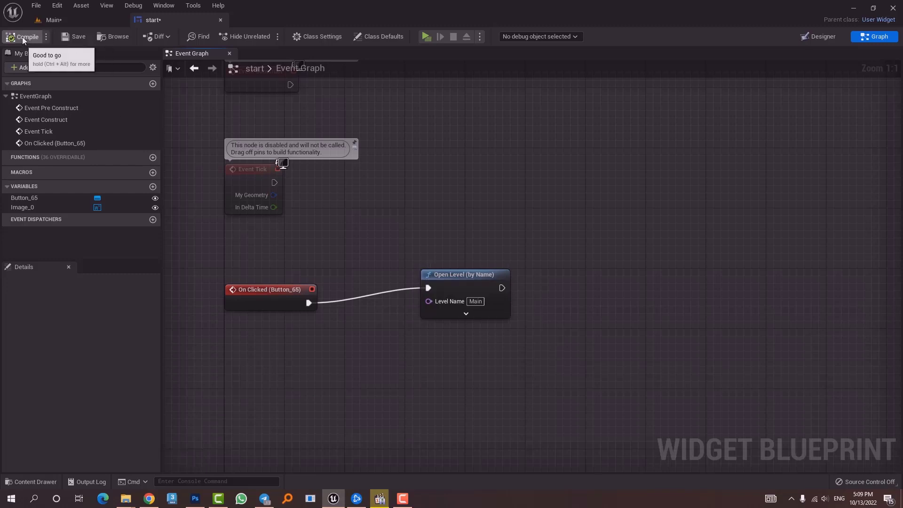
pyautogui.click(75, 37)
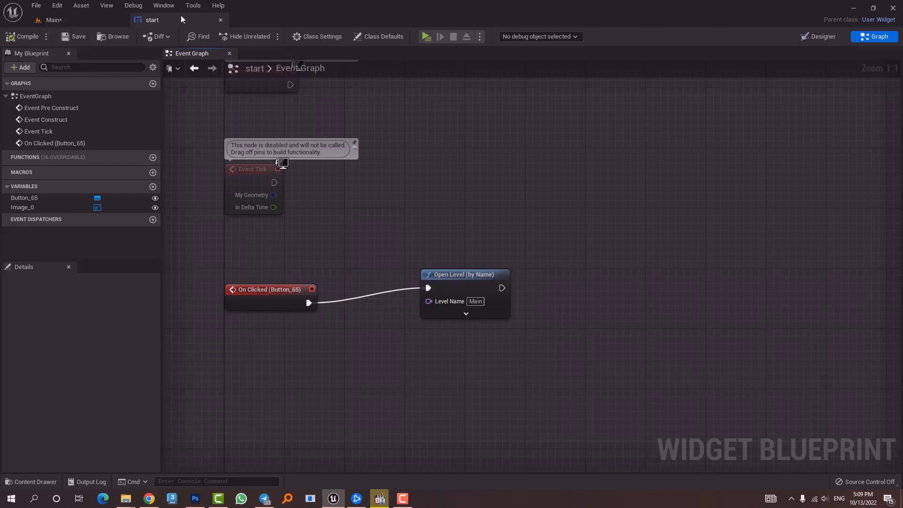
pyautogui.click(220, 20)
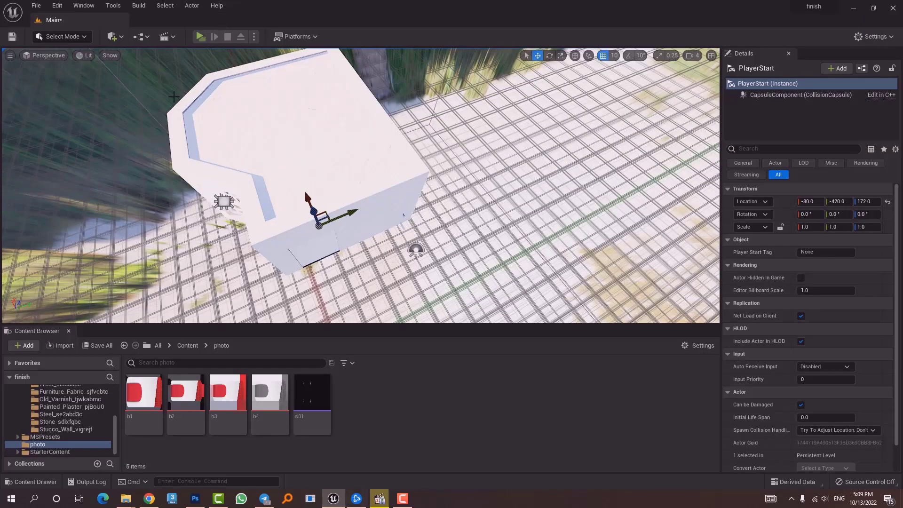
# - Open the menulevel1 level from the Content folder, answering the save prompt for Main
pyautogui.click(201, 36)
pyautogui.scroll(5, 52, 412)
pyautogui.click(47, 398)
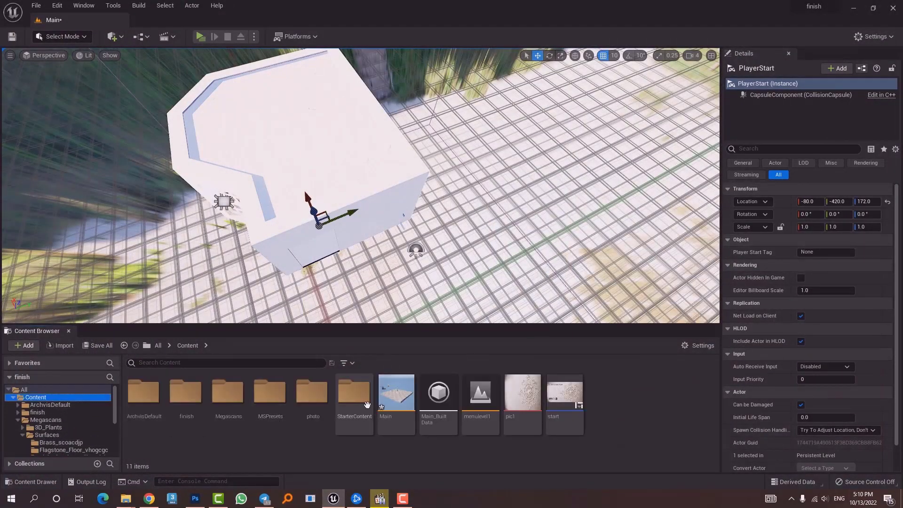
pyautogui.doubleClick(478, 413)
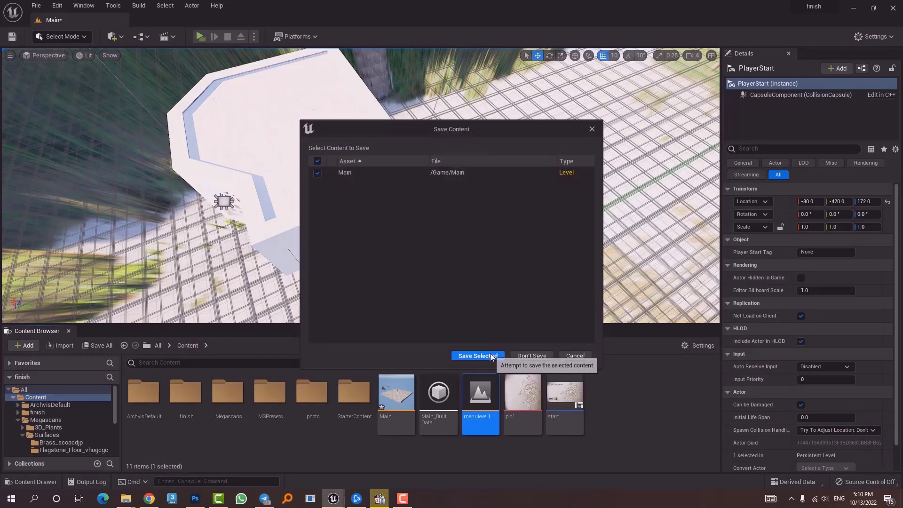
pyautogui.click(531, 355)
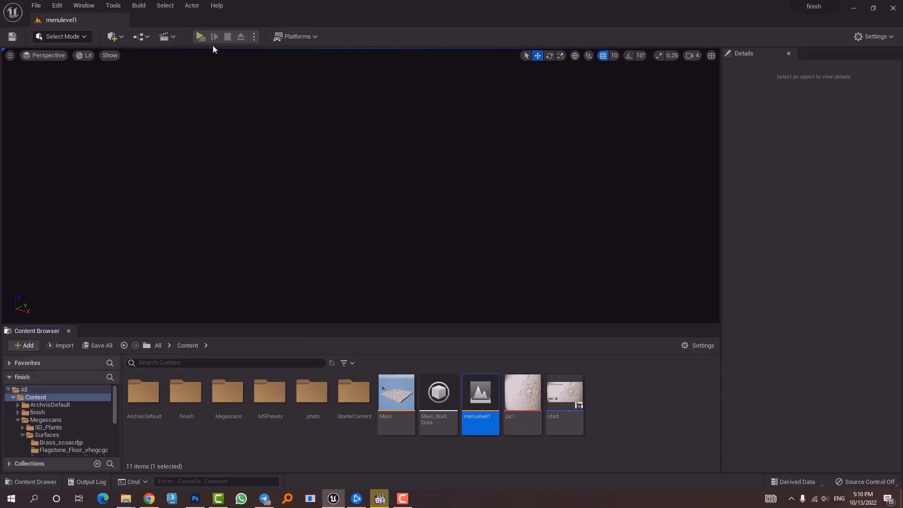
# - Play menulevel1, start the scene with the START button and walk through the Main level
pyautogui.click(208, 37)
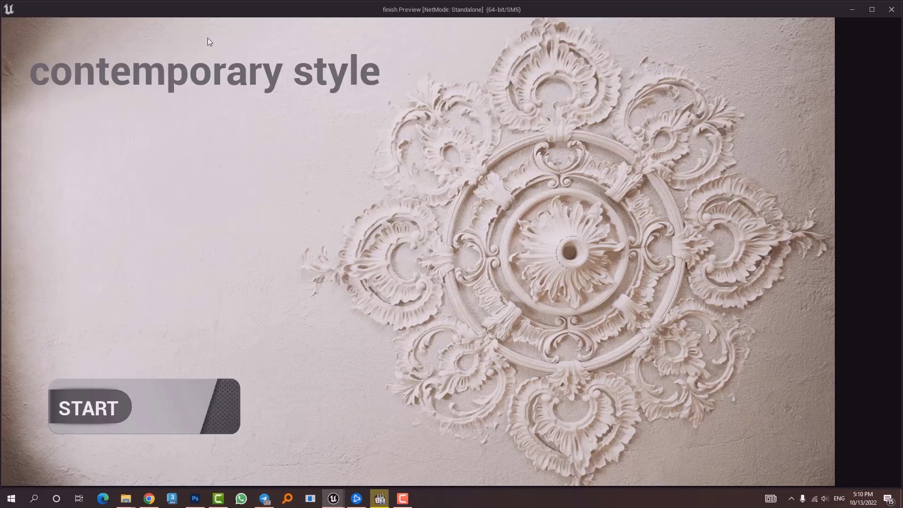
pyautogui.click(112, 407)
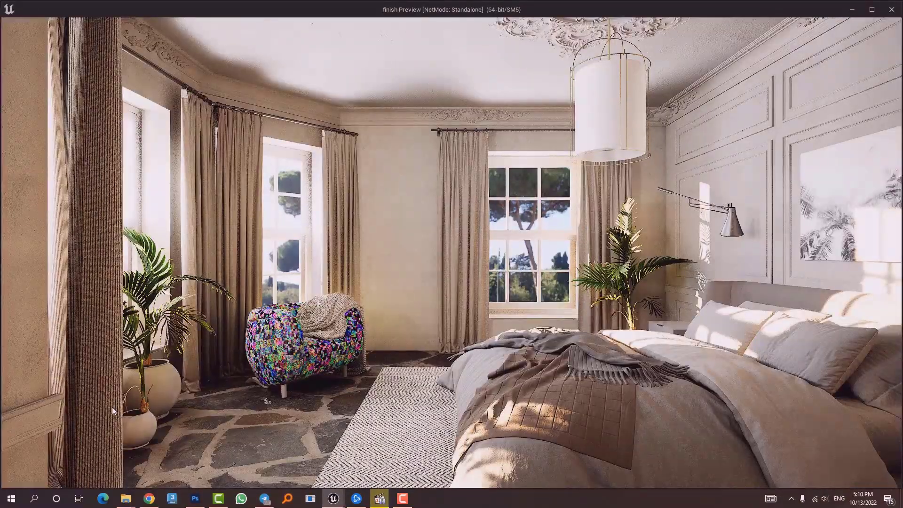
pyautogui.click(112, 408)
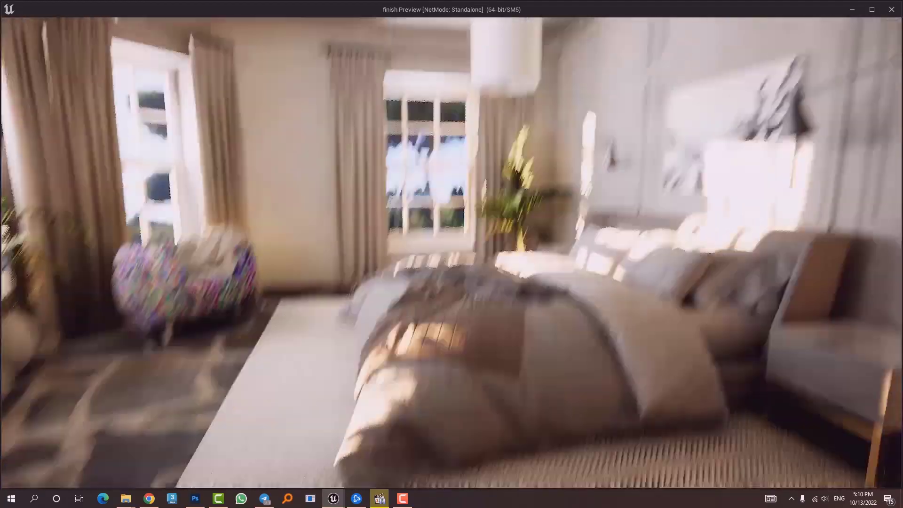
pyautogui.press('w')
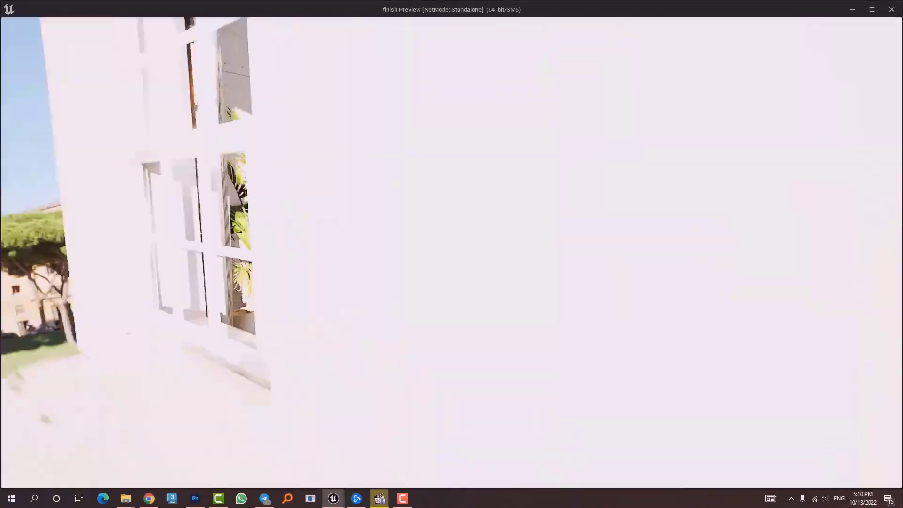
# - Walk around the bedroom in the preview of the Main level and end the play session
pyautogui.press('w')
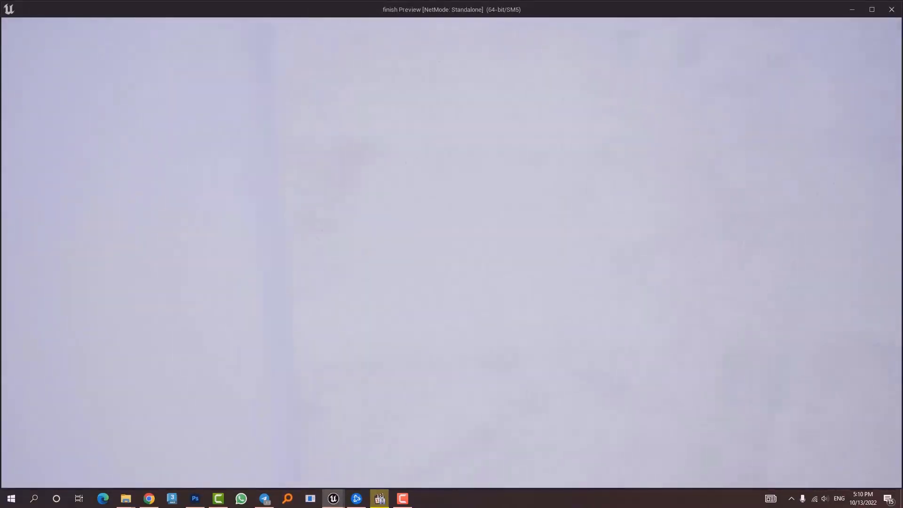
pyautogui.press('w')
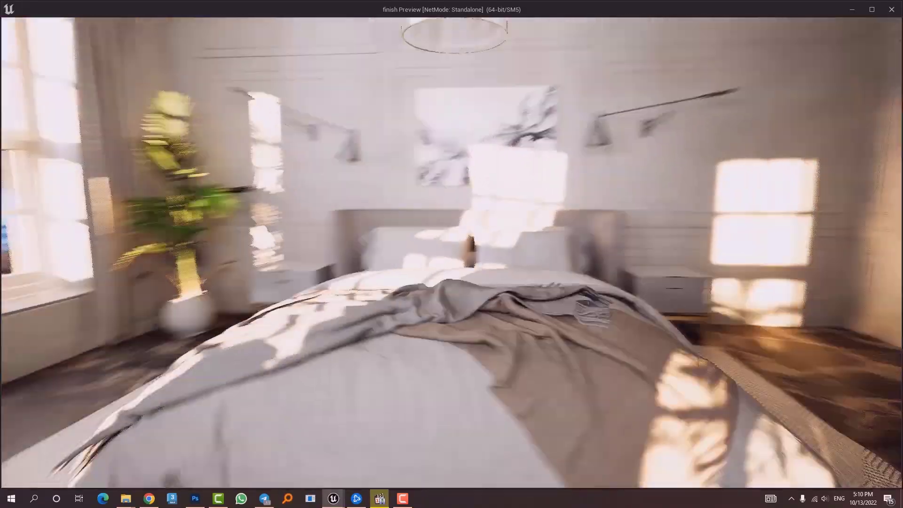
pyautogui.press('w')
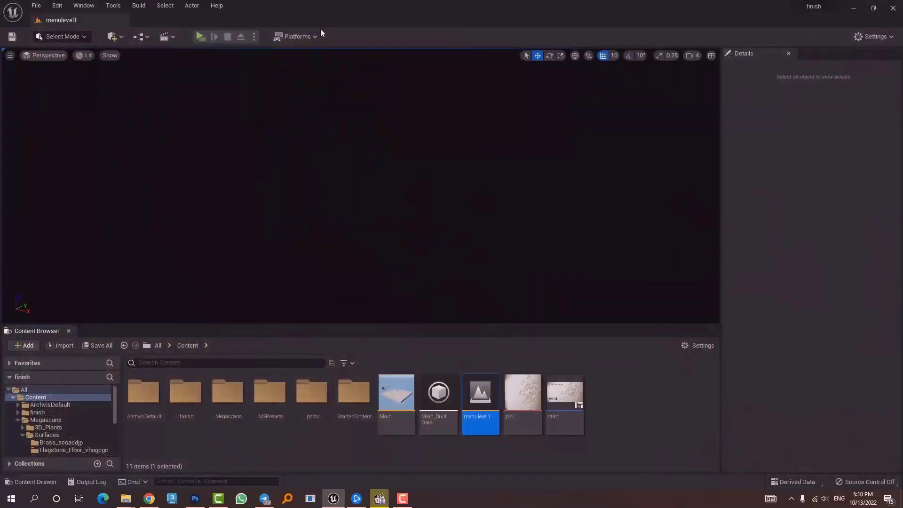
# - Play menulevel1 as a Standalone Game, enter the scene with the START button, look around and quit
pyautogui.click(253, 40)
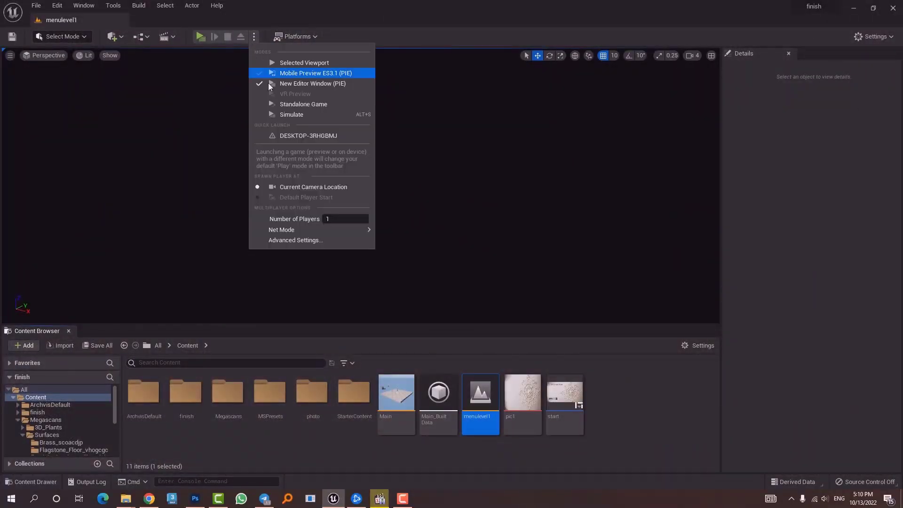
pyautogui.click(325, 104)
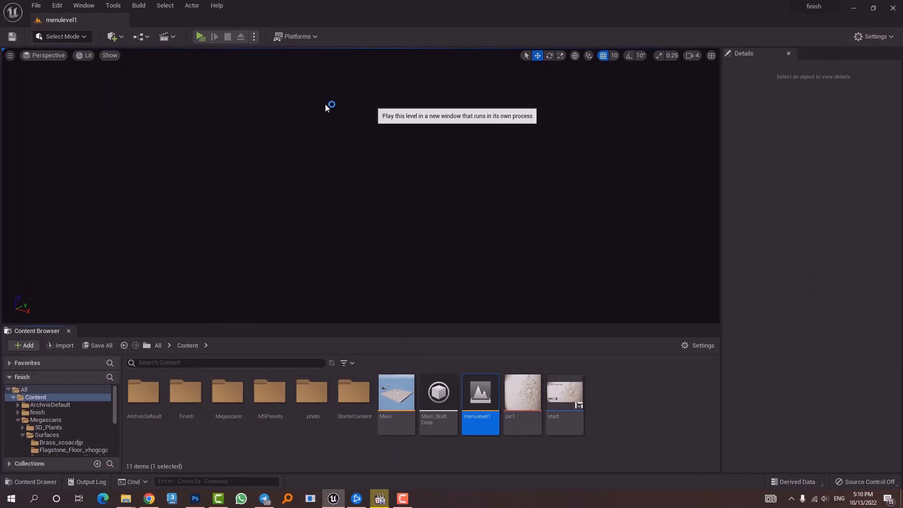
pyautogui.click(202, 38)
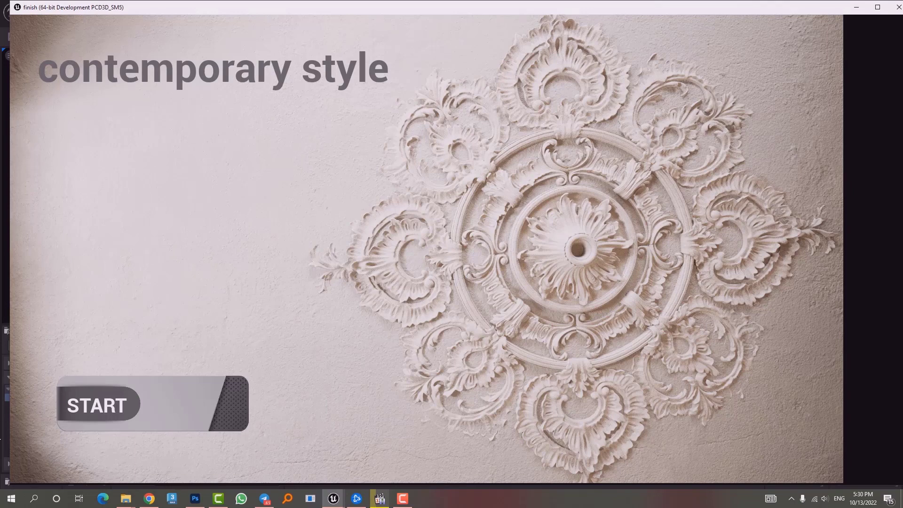
pyautogui.click(78, 418)
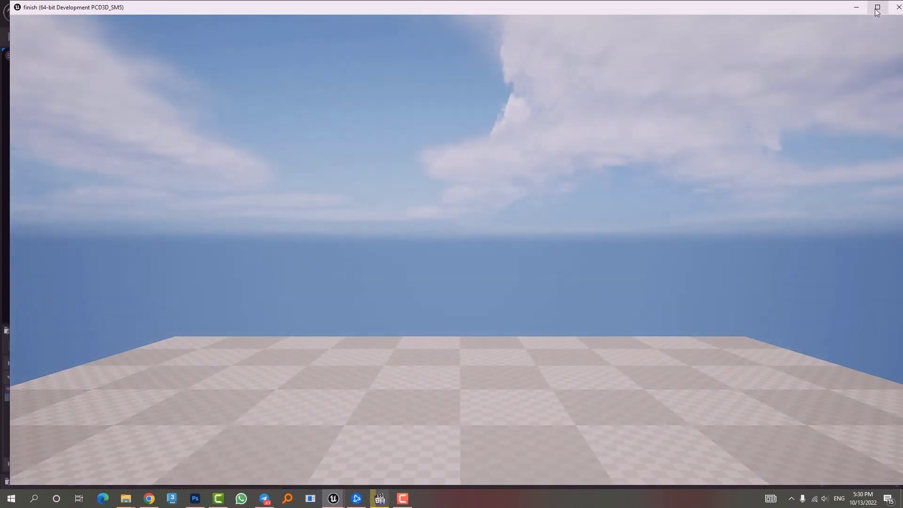
pyautogui.click(658, 235)
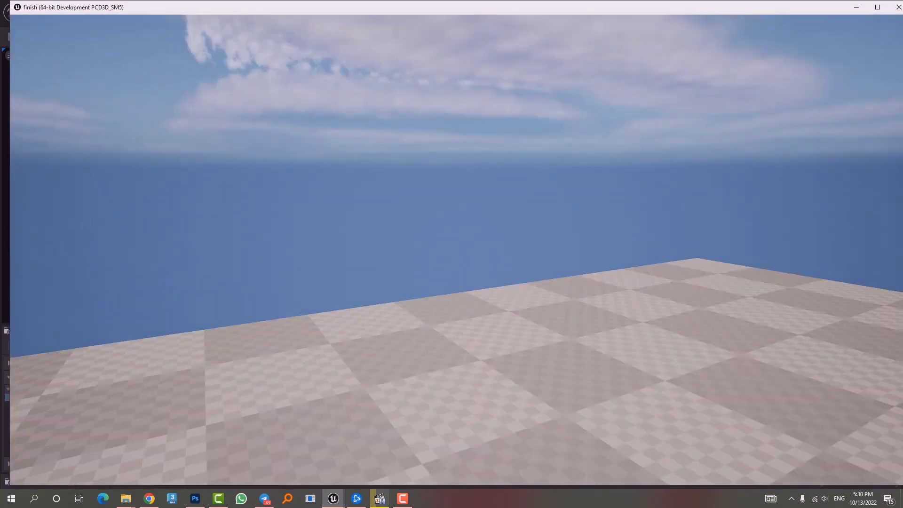
pyautogui.press('Escape')
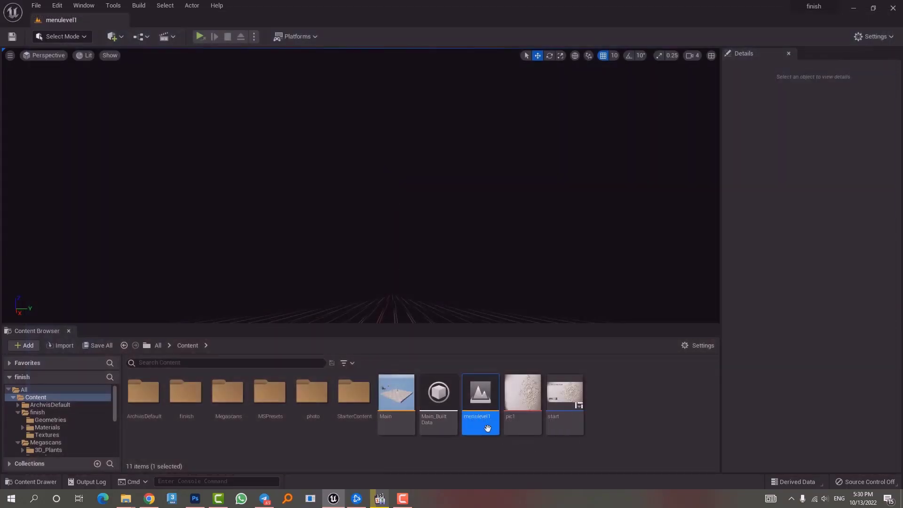
# - Check the exact name of the Main level asset in the Content folder, leaving it unchanged
pyautogui.click(398, 423)
pyautogui.press('F2')
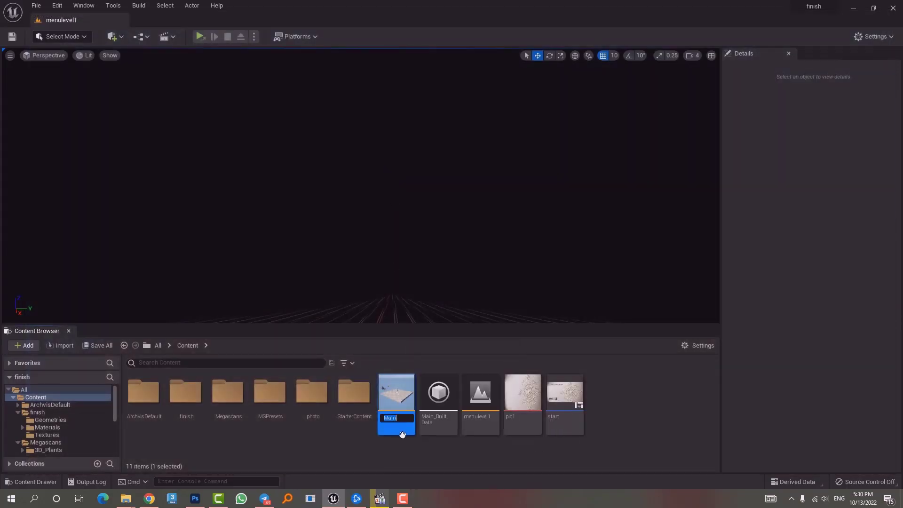
pyautogui.press('Return')
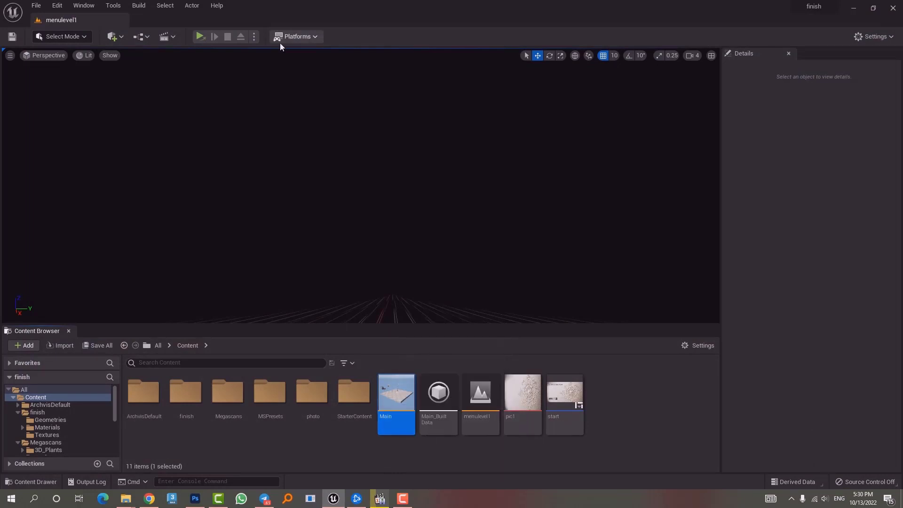
pyautogui.click(480, 395)
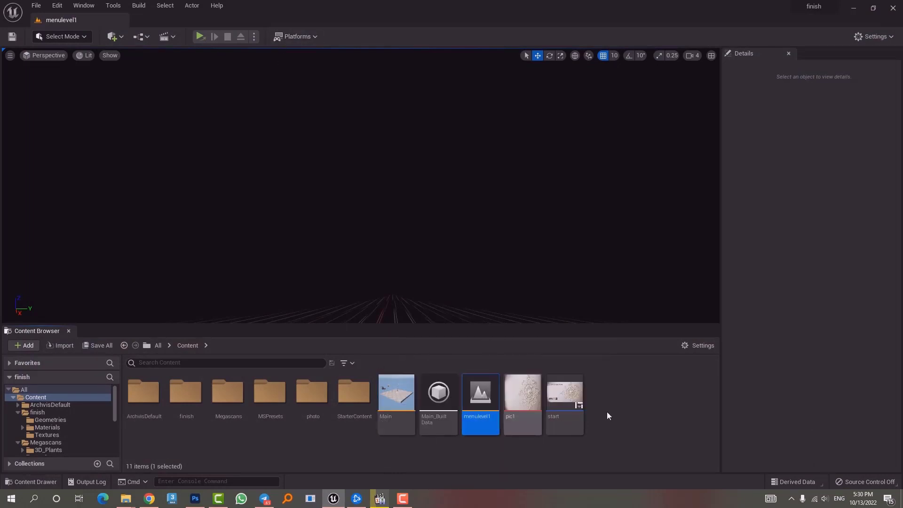
# - Open the start widget and inspect the START button's On Clicked event and the Level Name of its Open Level node
pyautogui.doubleClick(572, 387)
pyautogui.click(284, 354)
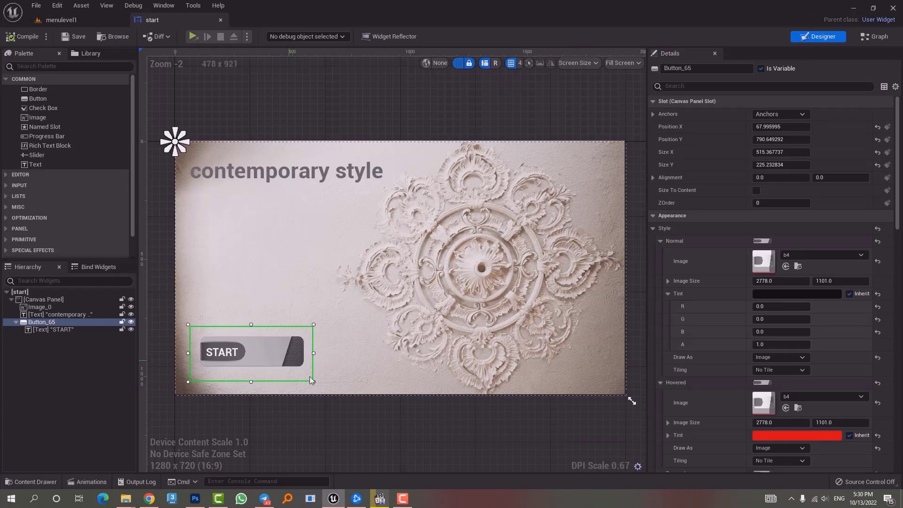
pyautogui.scroll(-15, 817, 393)
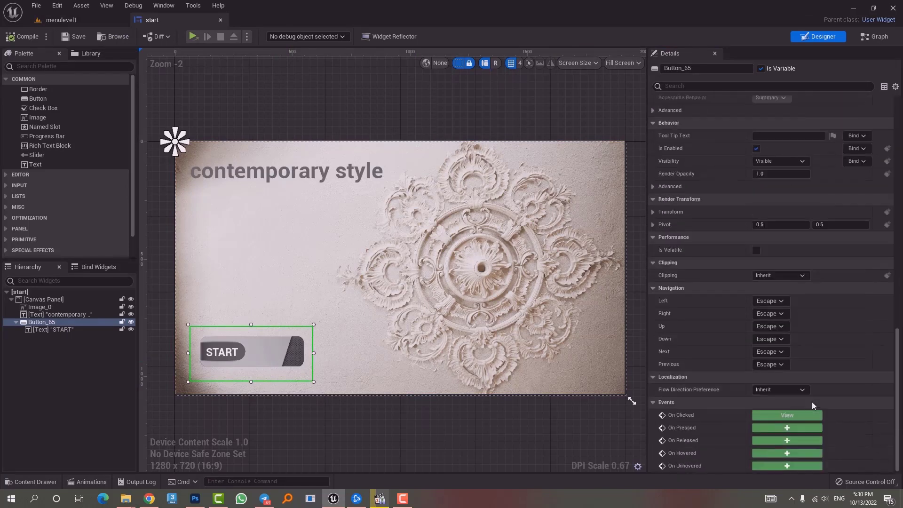
pyautogui.click(784, 415)
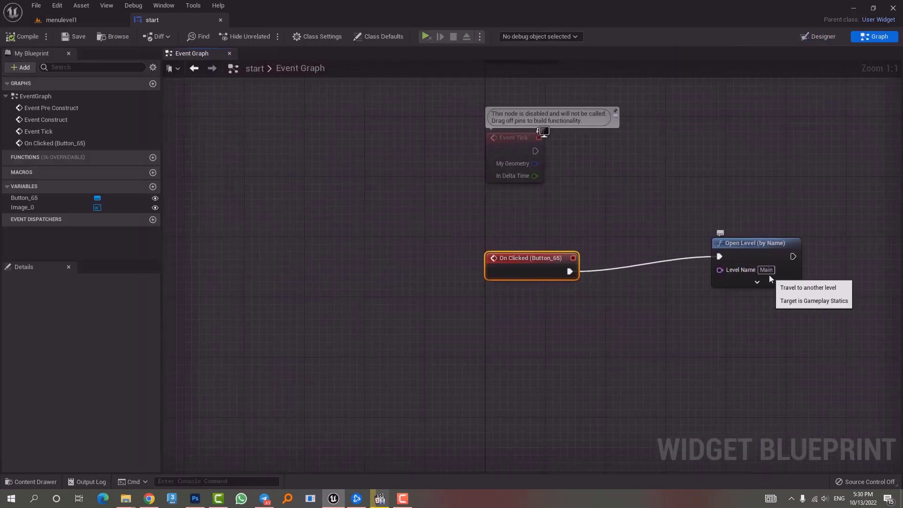
pyautogui.click(767, 270)
pyautogui.click(755, 336)
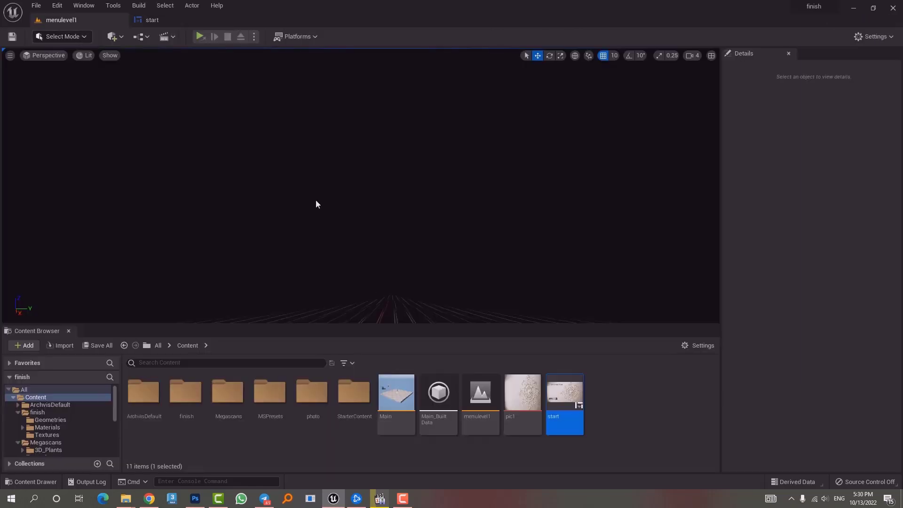
# - Play menulevel1 in the Selected Viewport, enter the scene with START, look around the bedroom and stop
pyautogui.click(252, 38)
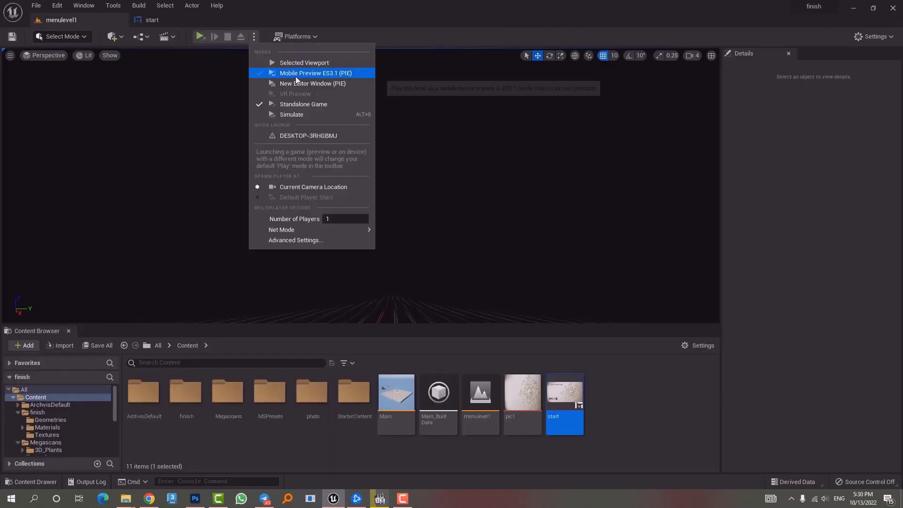
pyautogui.click(301, 63)
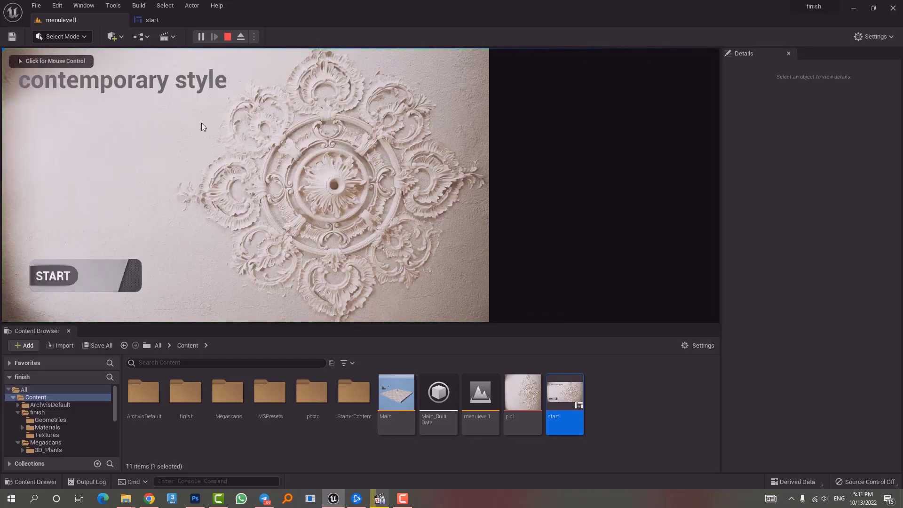
pyautogui.click(113, 275)
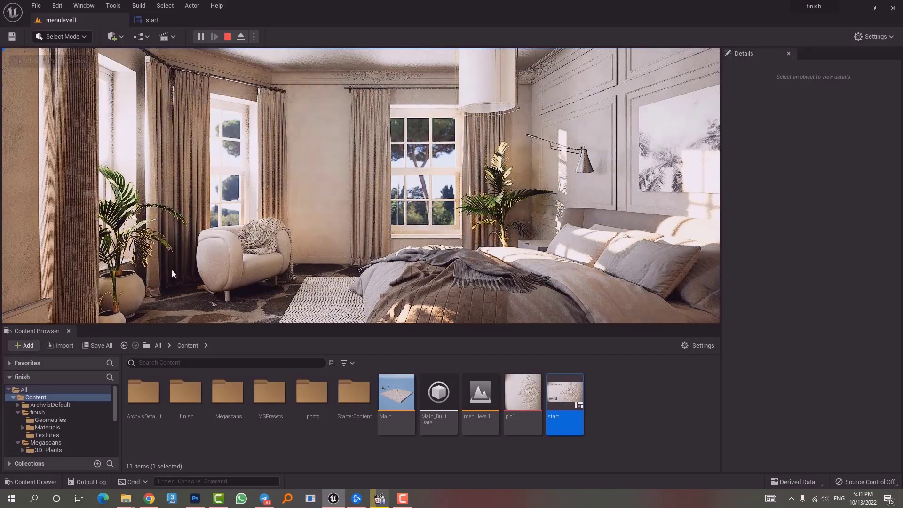
pyautogui.click(172, 273)
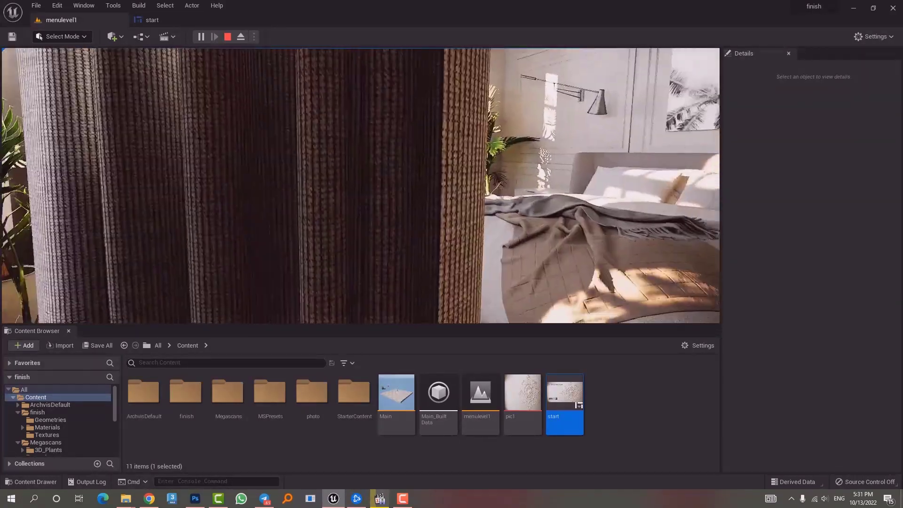
pyautogui.press('Escape')
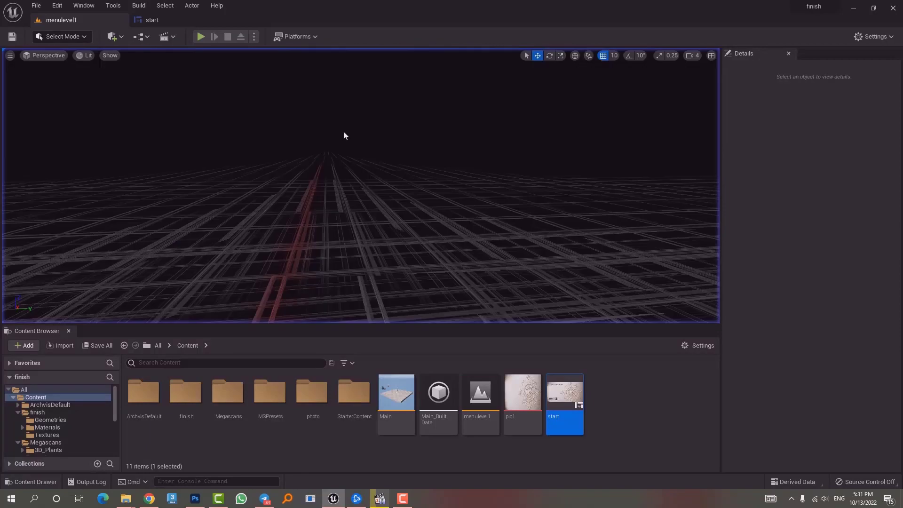
# - Replay menulevel1 in the viewport to retest START and the bedroom view, ending each play session
pyautogui.click(199, 36)
pyautogui.click(106, 273)
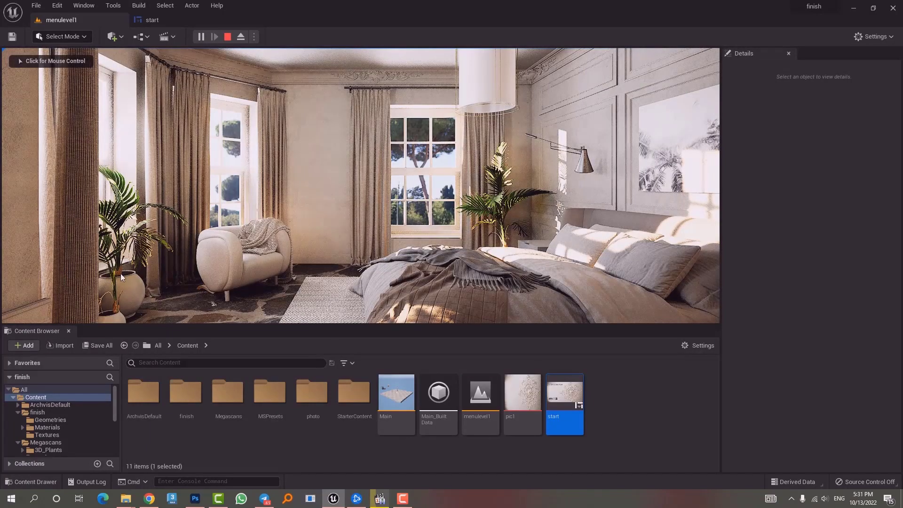
pyautogui.click(286, 179)
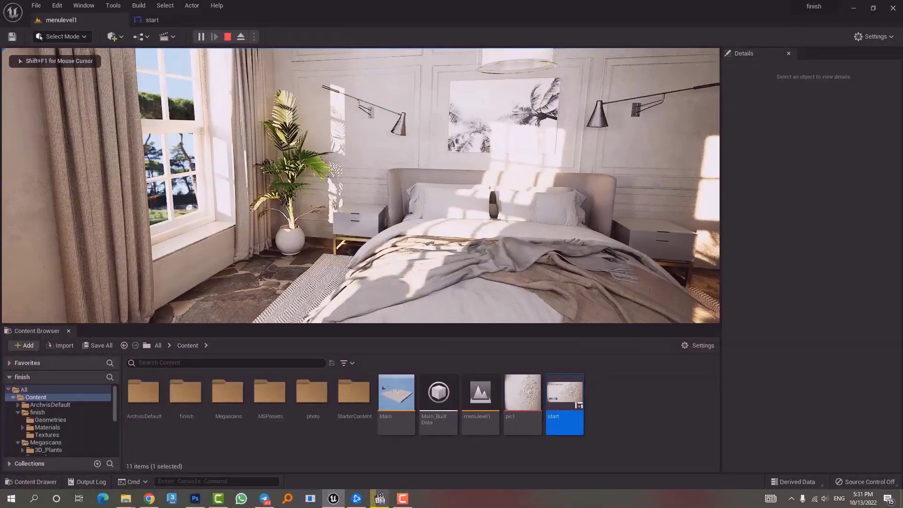
pyautogui.press('Escape')
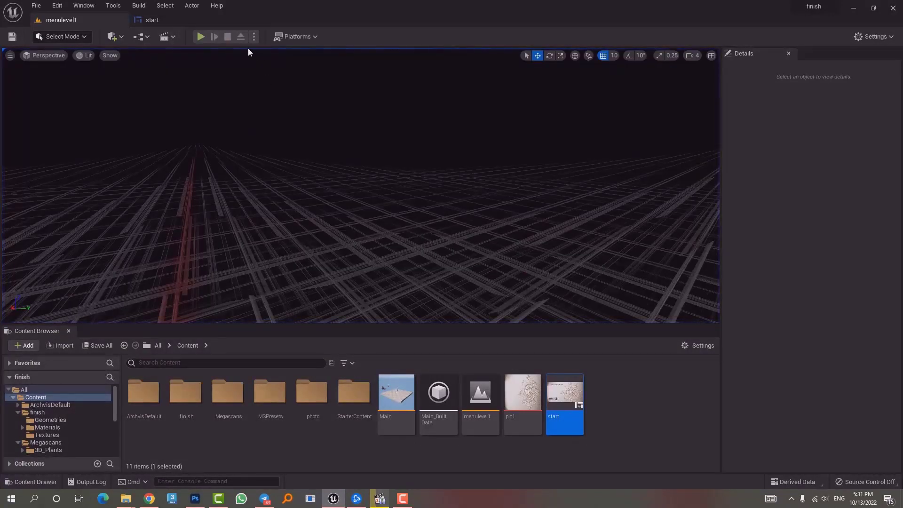
pyautogui.click(204, 37)
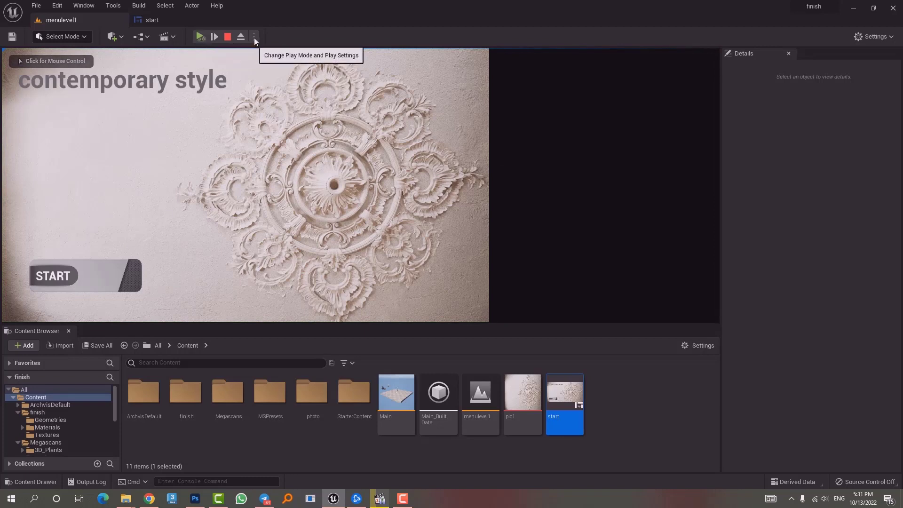
pyautogui.click(201, 37)
pyautogui.click(229, 37)
# - Switch the play mode to Standalone Game, launch the menu again and quit it
pyautogui.click(254, 37)
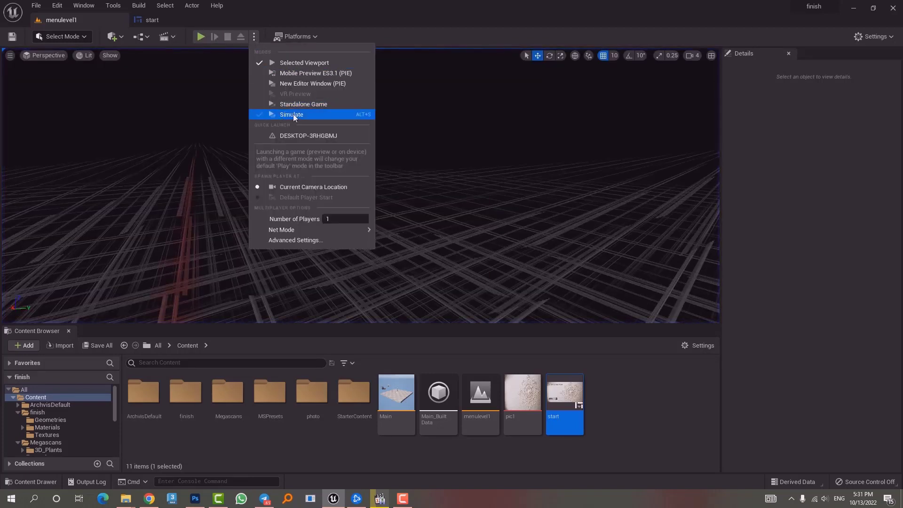
pyautogui.click(289, 85)
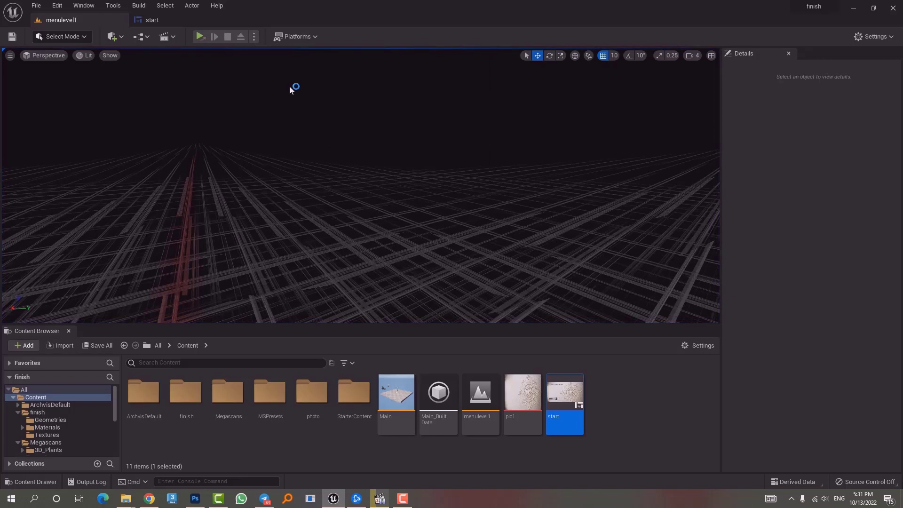
pyautogui.click(202, 36)
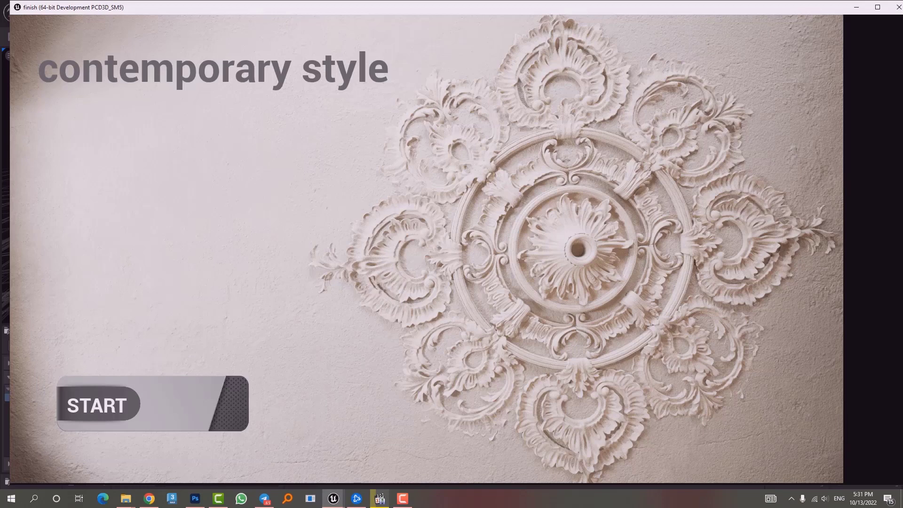
pyautogui.press('Escape')
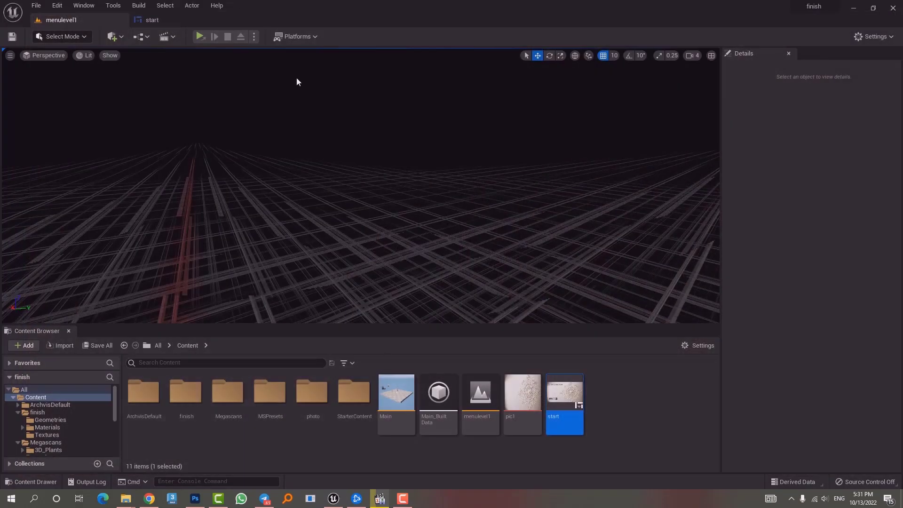
# - Hide the grid in the menulevel1 viewport
pyautogui.click(108, 56)
pyautogui.click(147, 153)
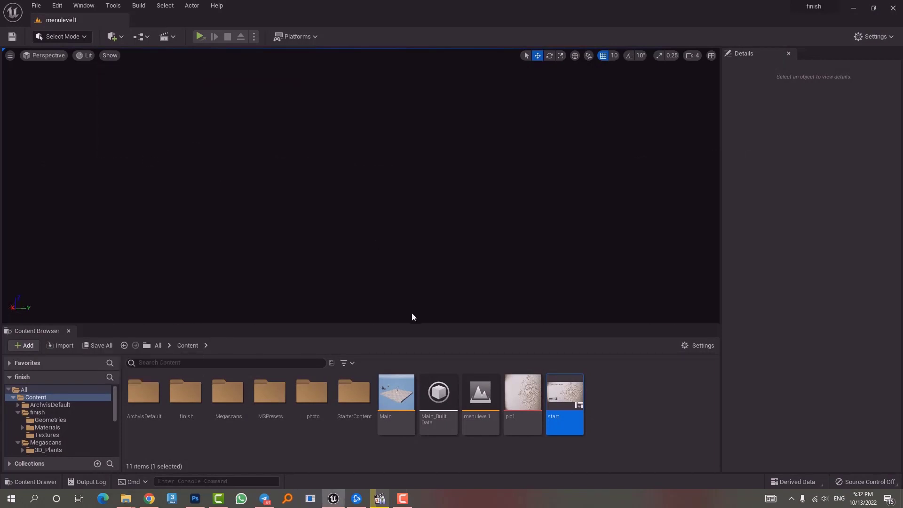
# - Open the level blueprint of menulevel1 and line up the Event BeginPlay and Create Start Widget nodes
pyautogui.click(141, 36)
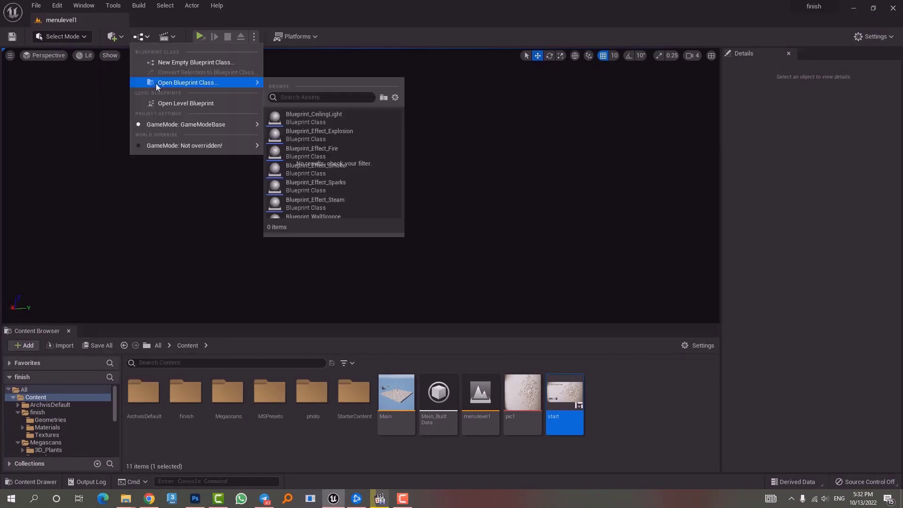
pyautogui.click(190, 104)
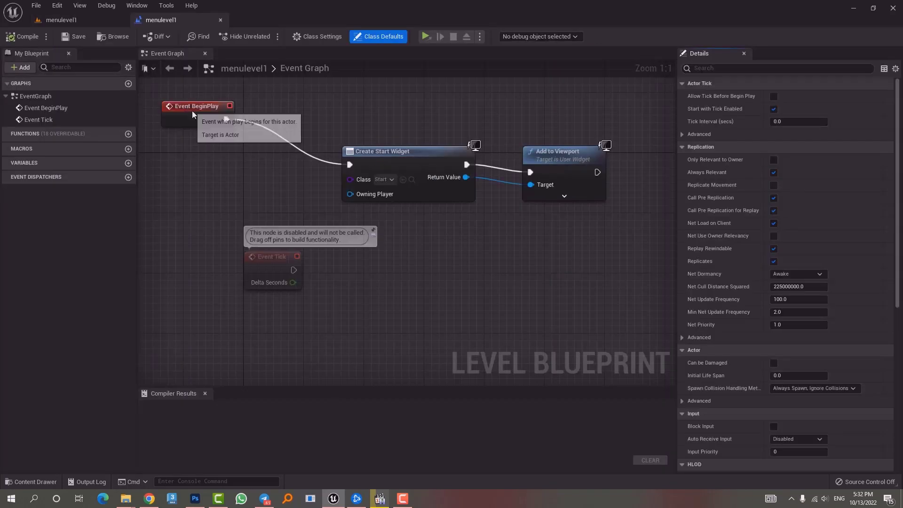
pyautogui.moveTo(192, 111); pyautogui.dragTo(206, 149)
pyautogui.moveTo(386, 150)
pyautogui.mouseDown()
pyautogui.moveTo(364, 148)
pyautogui.moveTo(378, 143)
pyautogui.mouseUp()
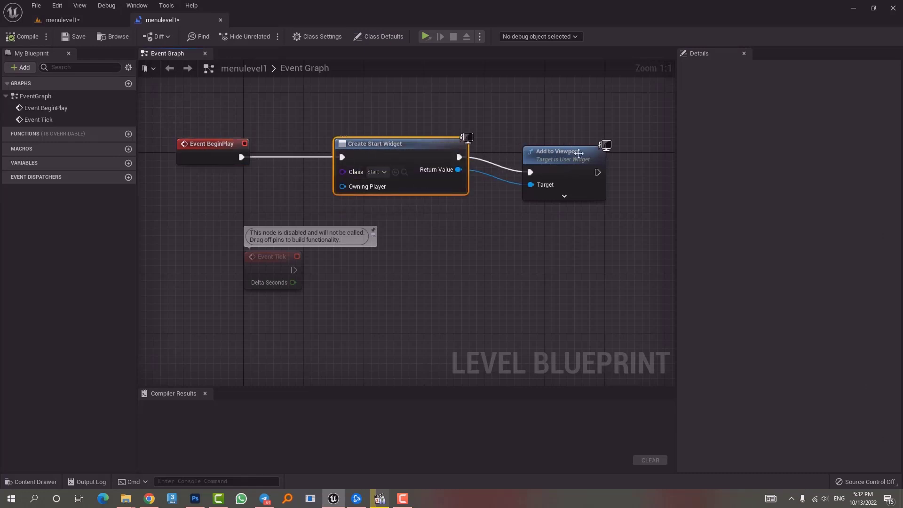
# - Add a Set Show Mouse Cursor node below Add to Viewport, searching all possible actions with context sensitivity off
pyautogui.moveTo(561, 244); pyautogui.dragTo(545, 224, button='right')
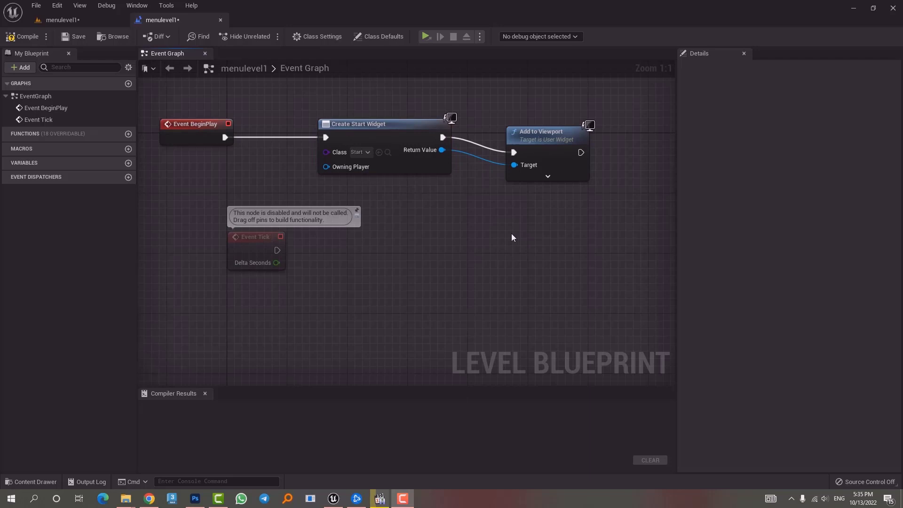
pyautogui.rightClick(537, 217)
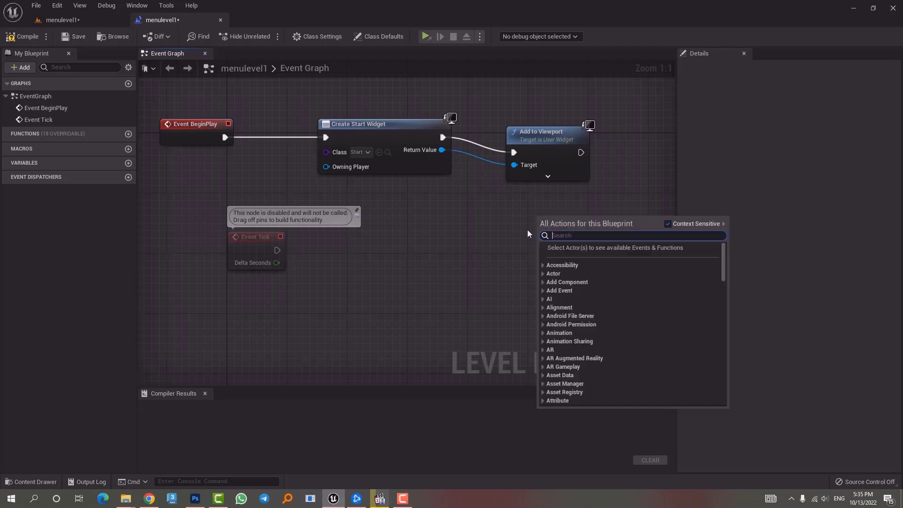
pyautogui.write('set show mouse')
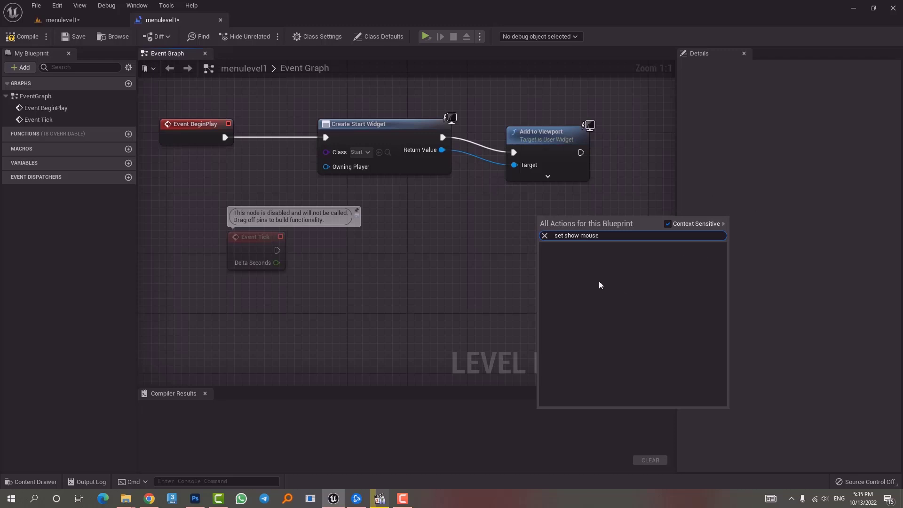
pyautogui.click(668, 224)
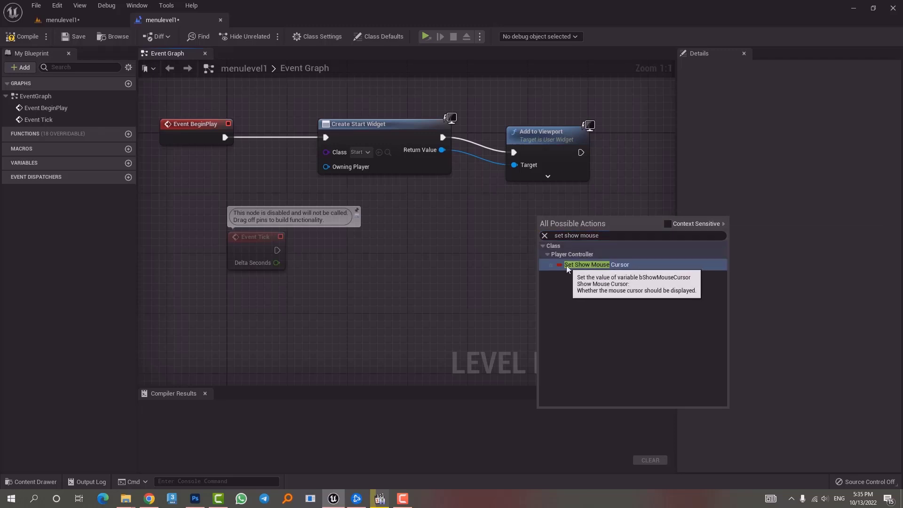
pyautogui.click(608, 265)
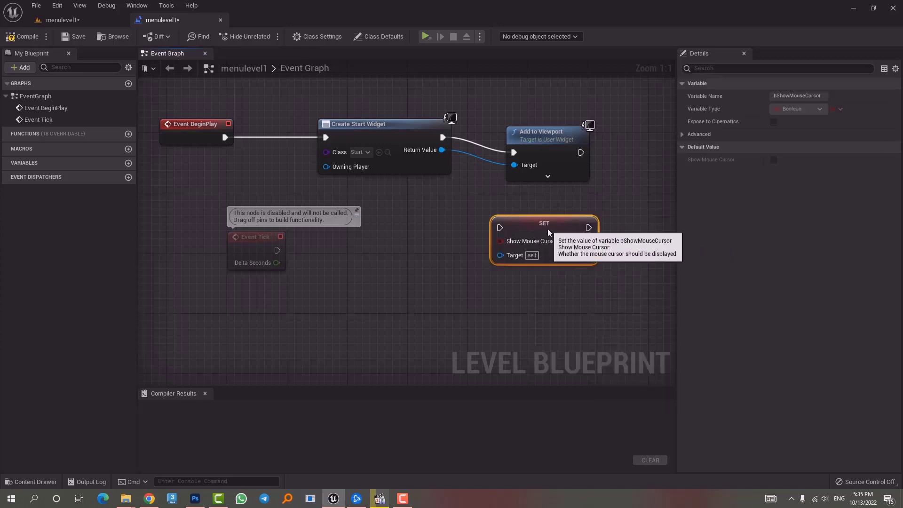
pyautogui.moveTo(547, 229); pyautogui.dragTo(561, 240)
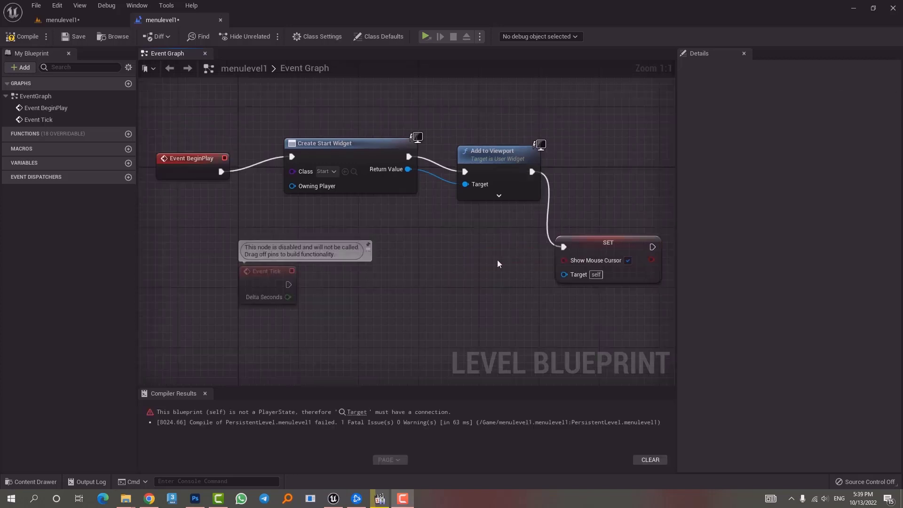
# - Add a Get Player Controller node with context sensitivity on and place it beside the Show Mouse Cursor SET node
pyautogui.rightClick(470, 256)
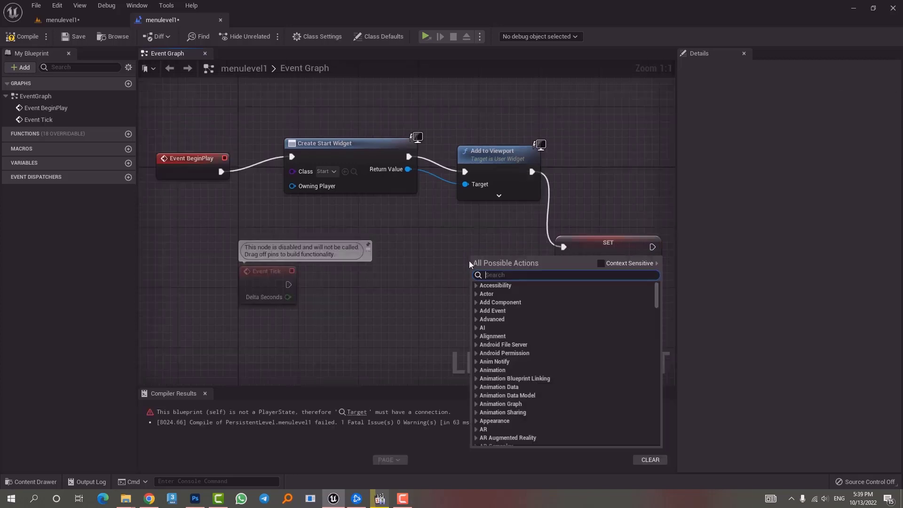
pyautogui.click(600, 263)
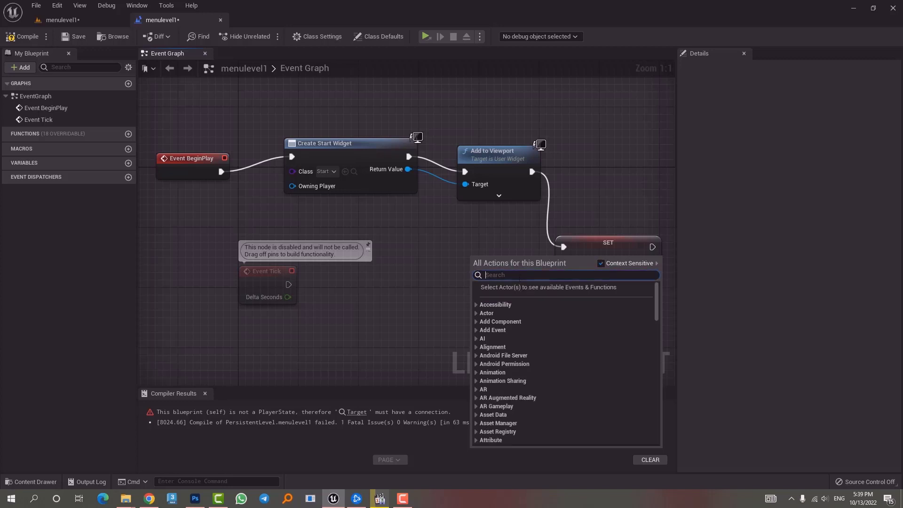
pyautogui.write('get')
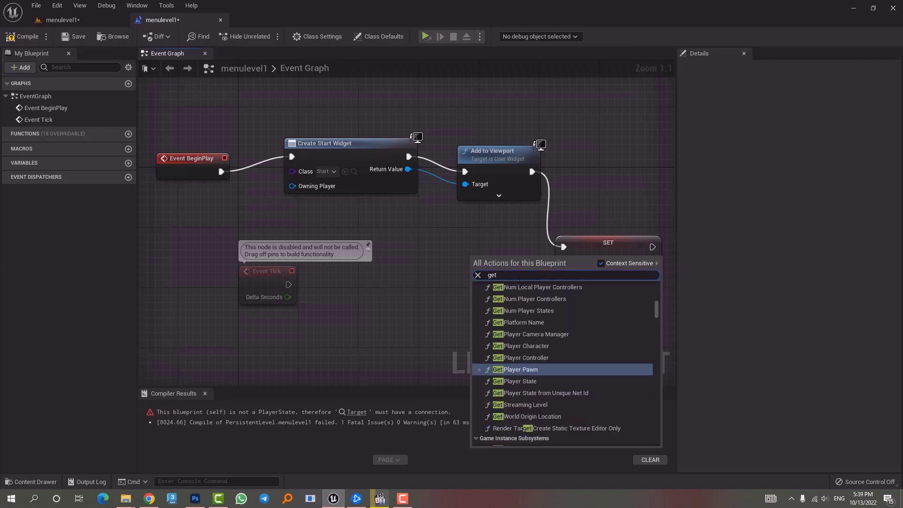
pyautogui.write(' player c')
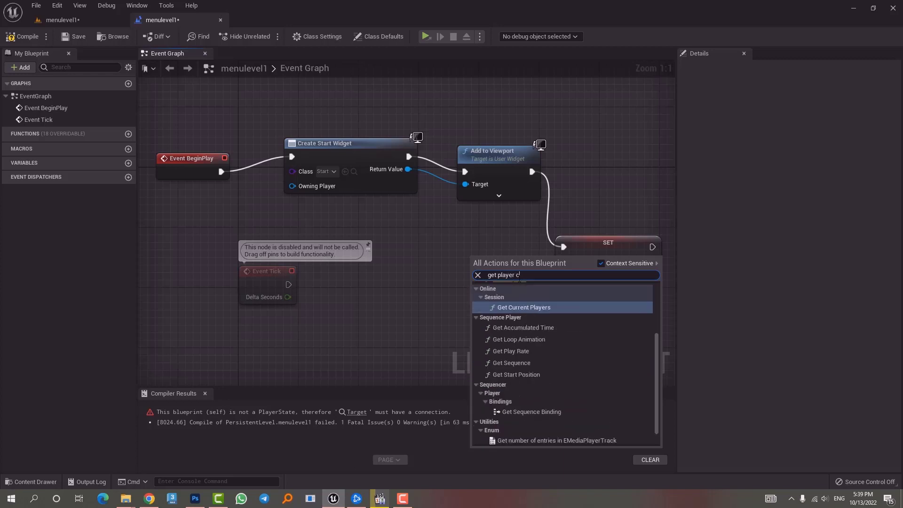
pyautogui.write('o')
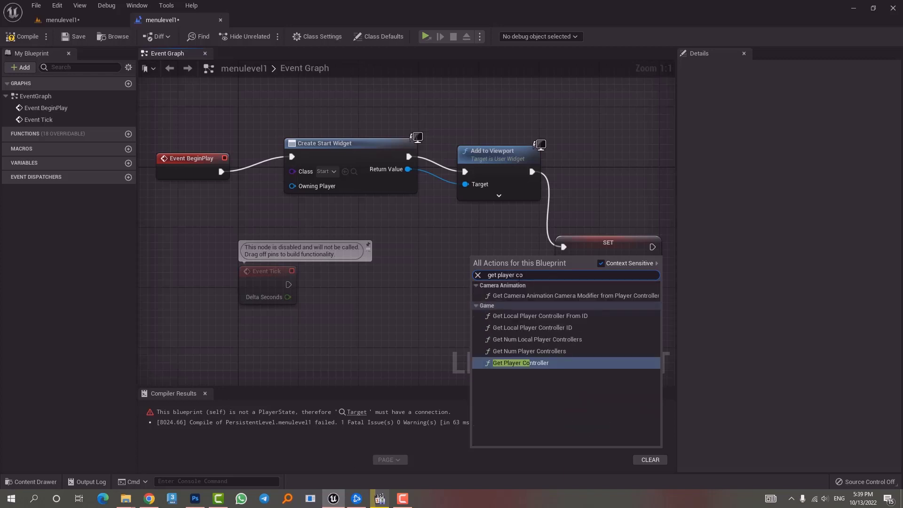
pyautogui.click(521, 363)
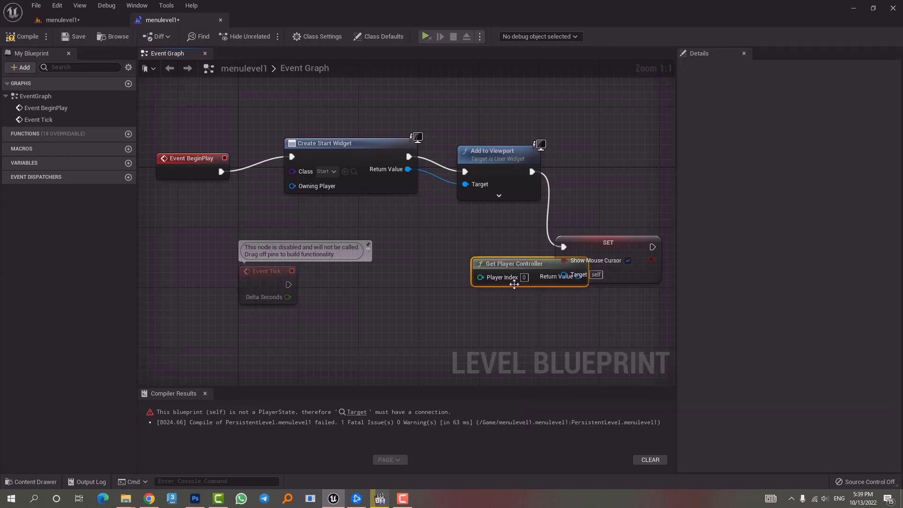
pyautogui.moveTo(499, 275); pyautogui.dragTo(444, 292)
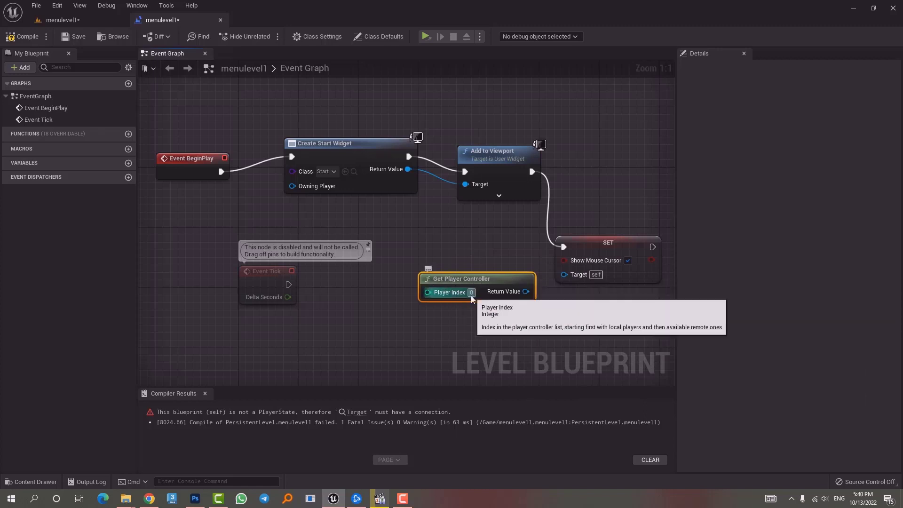
# - Connect Get Player Controller's Return Value to the SET node's Target, nudge the SET node up, and save and compile the level blueprint
pyautogui.moveTo(523, 283); pyautogui.dragTo(568, 276)
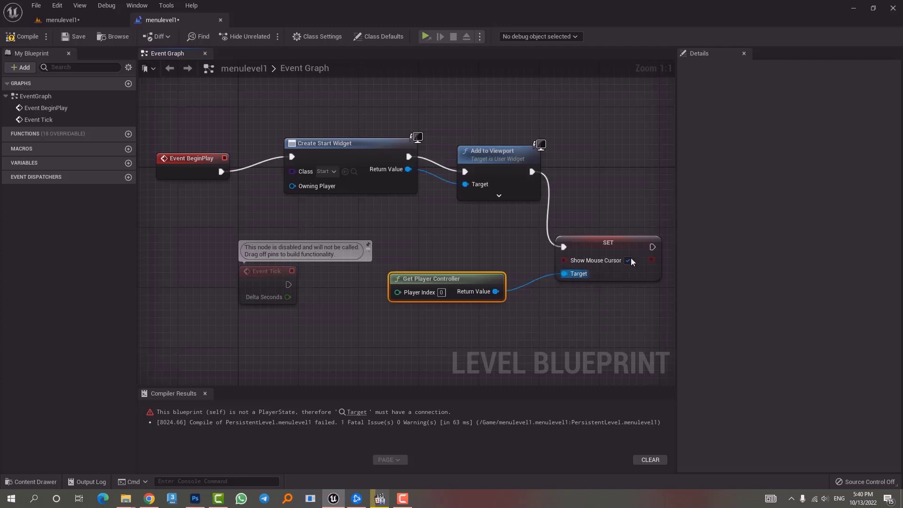
pyautogui.moveTo(630, 250); pyautogui.dragTo(631, 241)
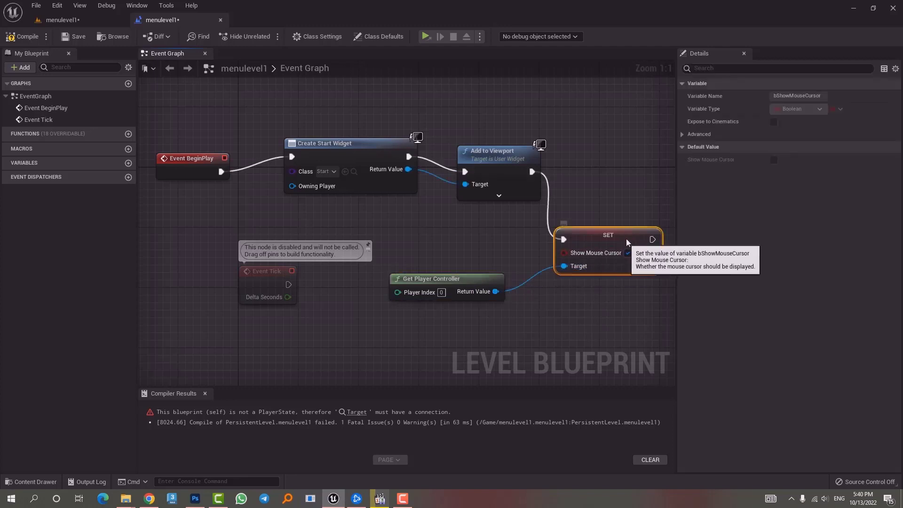
pyautogui.click(75, 36)
pyautogui.click(21, 36)
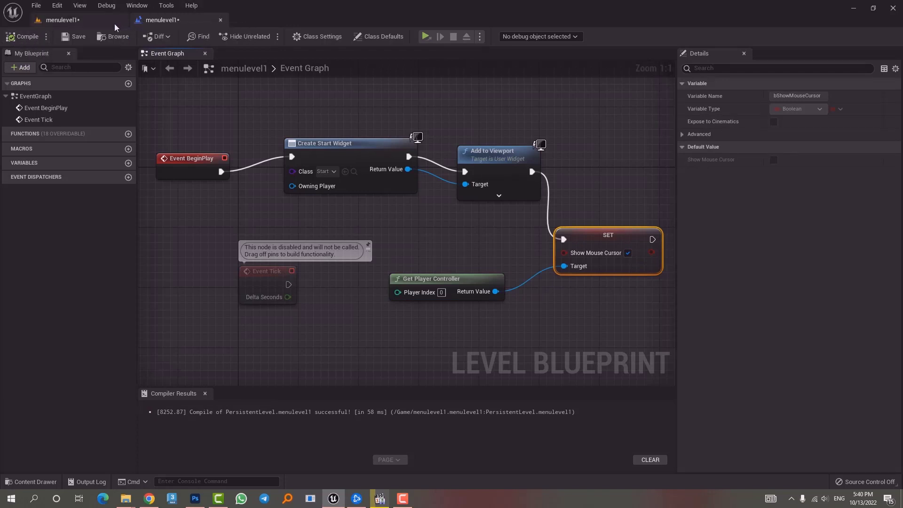
# - Play menulevel1 as a standalone game, test its START button and quit the game
pyautogui.click(92, 21)
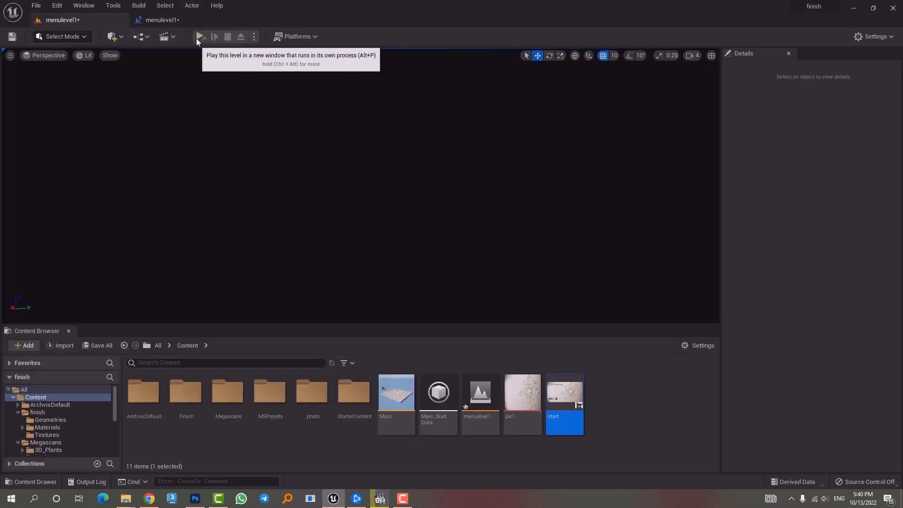
pyautogui.click(196, 38)
pyautogui.click(481, 358)
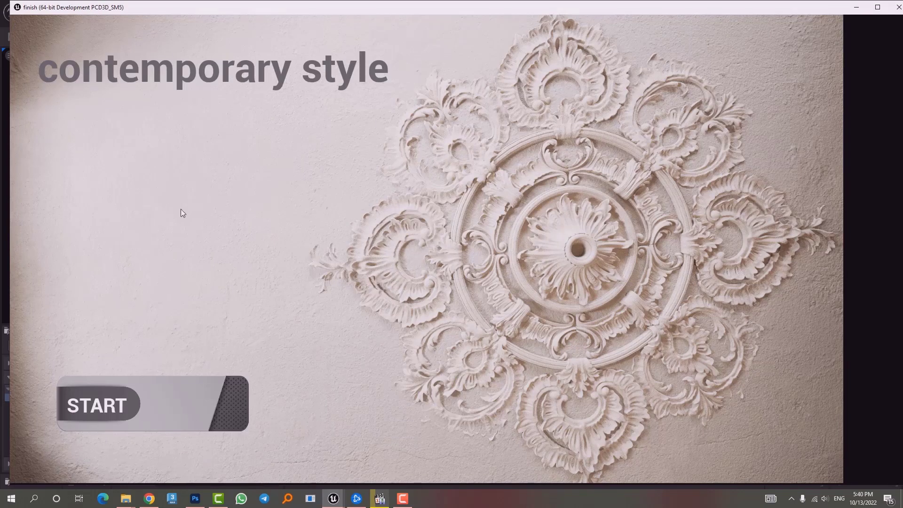
pyautogui.click(125, 408)
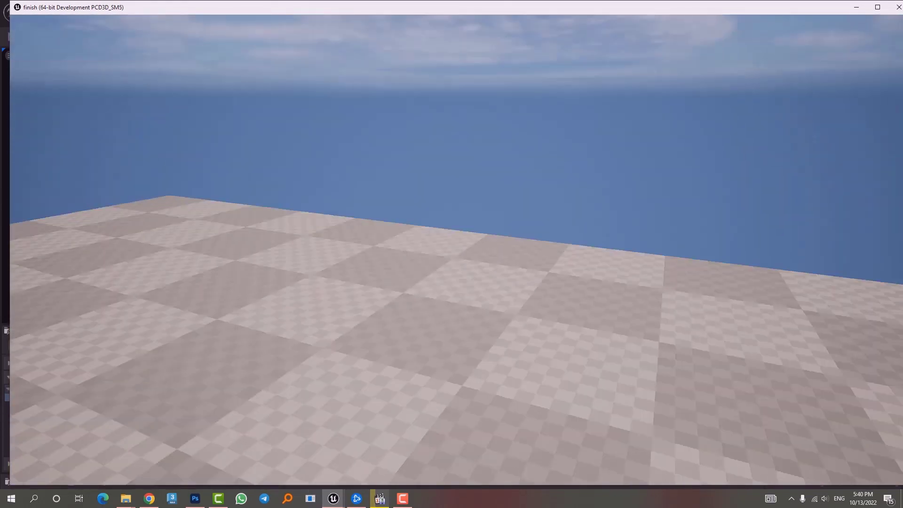
pyautogui.press('Escape')
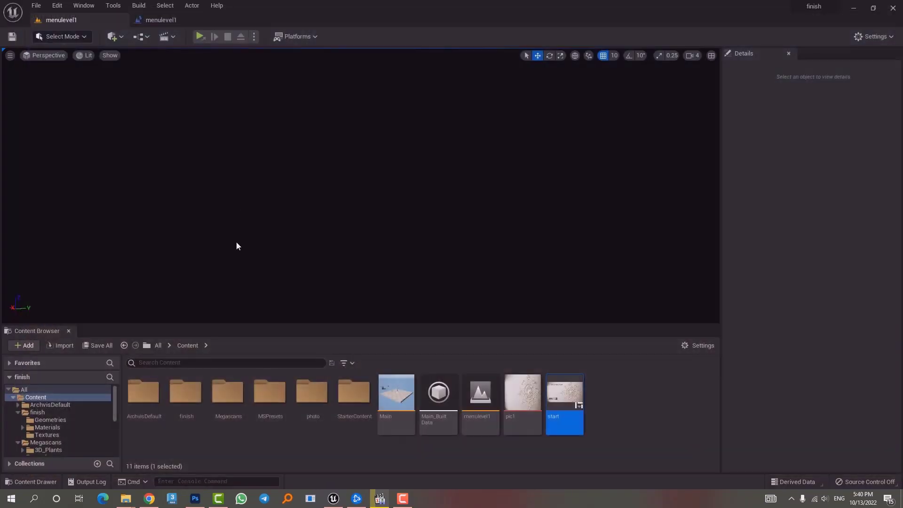
# - Open the start widget and check the level name used by the START button's On Clicked event
pyautogui.doubleClick(398, 418)
pyautogui.doubleClick(564, 395)
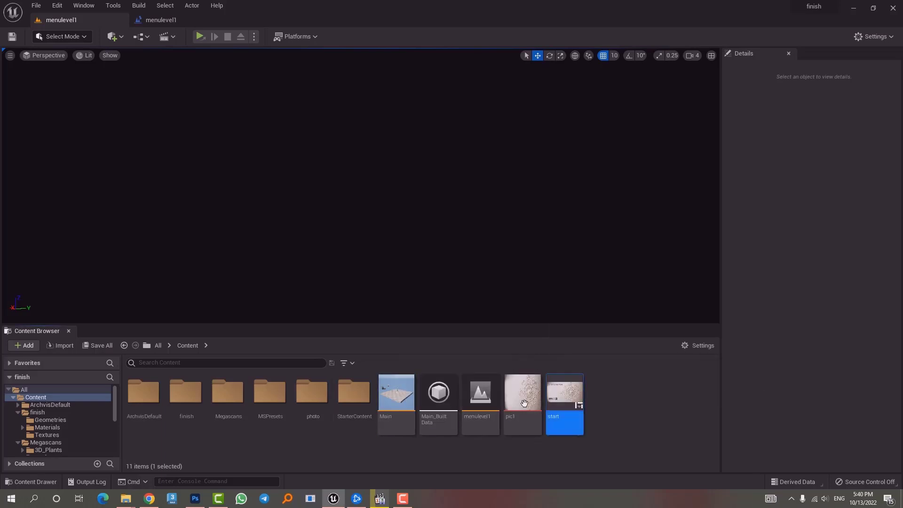
pyautogui.click(241, 352)
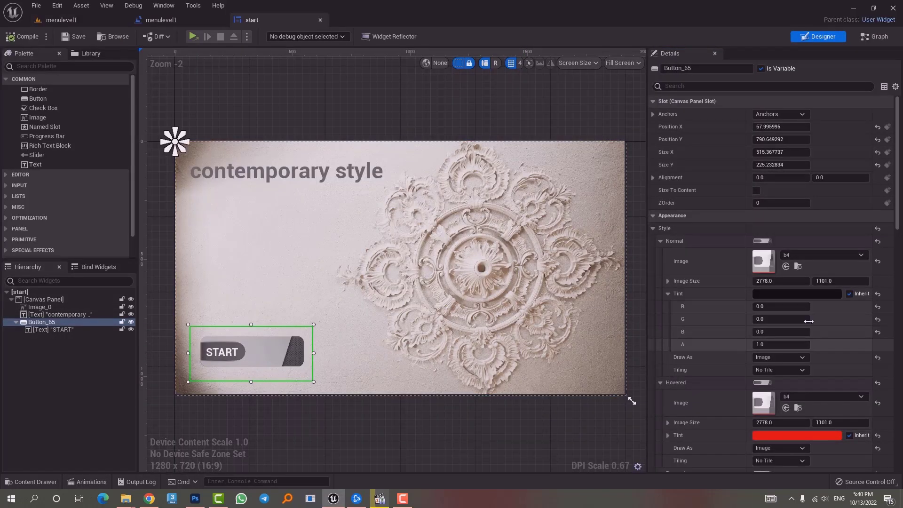
pyautogui.scroll(-15, 852, 439)
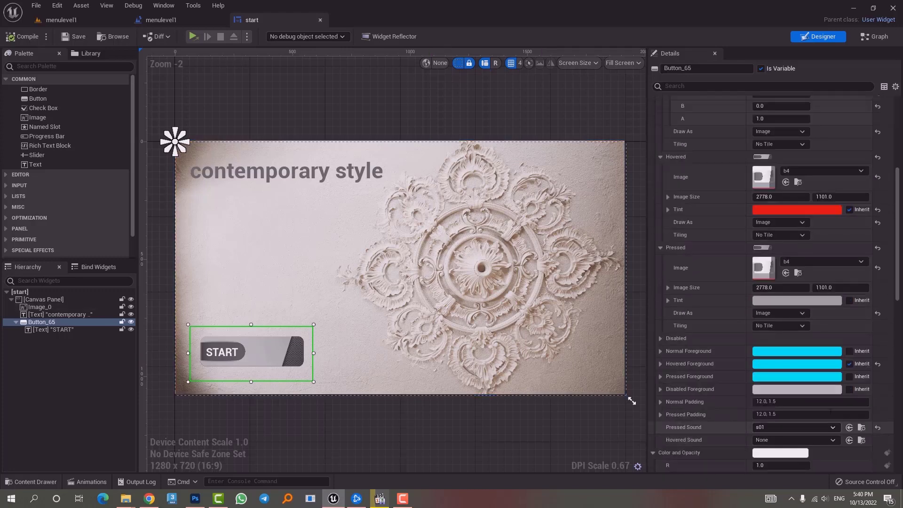
pyautogui.scroll(-5, 808, 416)
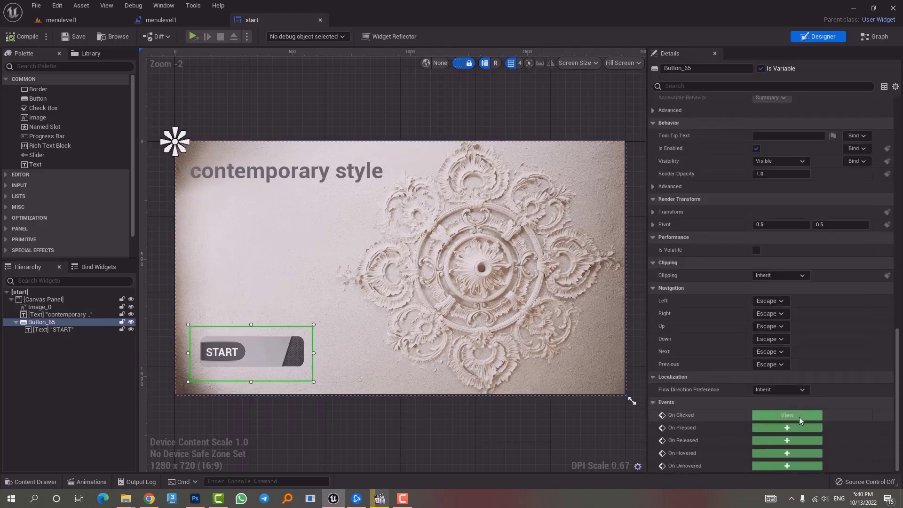
pyautogui.click(799, 417)
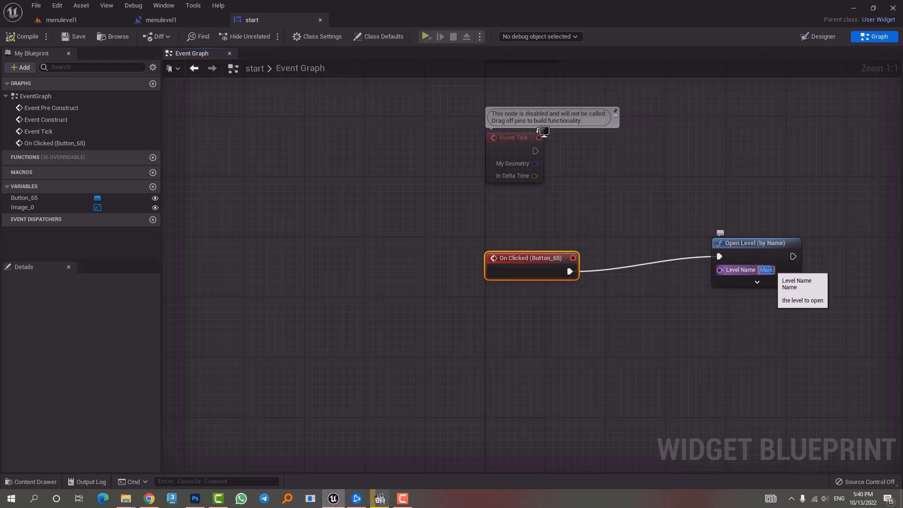
pyautogui.click(766, 269)
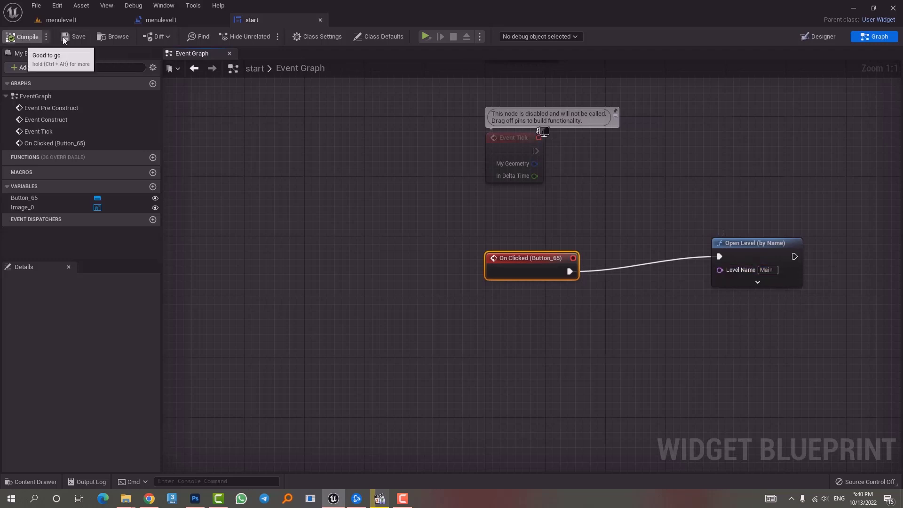
# - Return to the menulevel1 editor and open the Main level from the Content folder
pyautogui.click(93, 18)
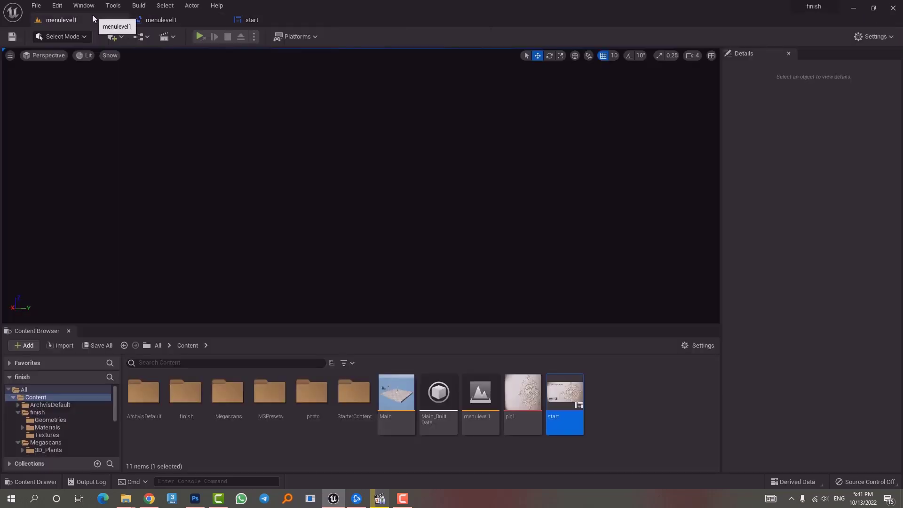
pyautogui.click(394, 399)
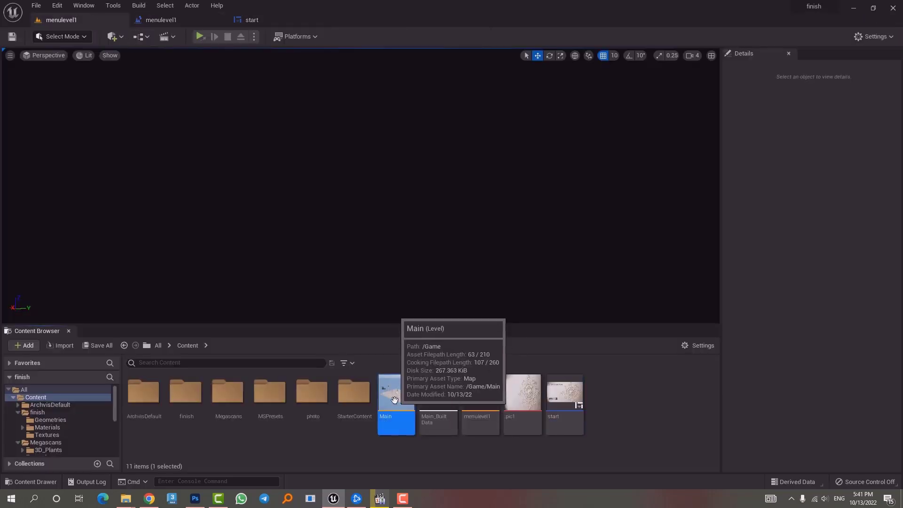
pyautogui.doubleClick(394, 399)
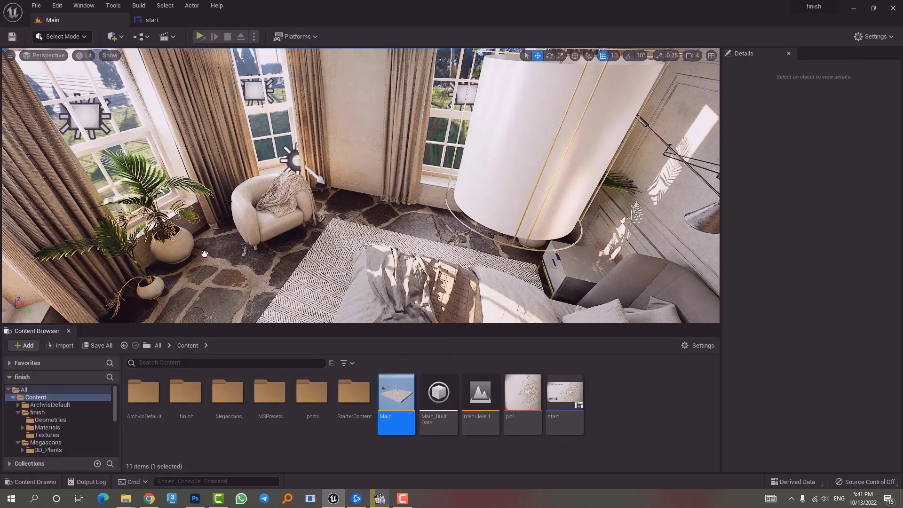
# - Check the Editor Startup Map choices under Maps & Modes in the project settings, and close the settings
pyautogui.click(57, 5)
pyautogui.click(95, 146)
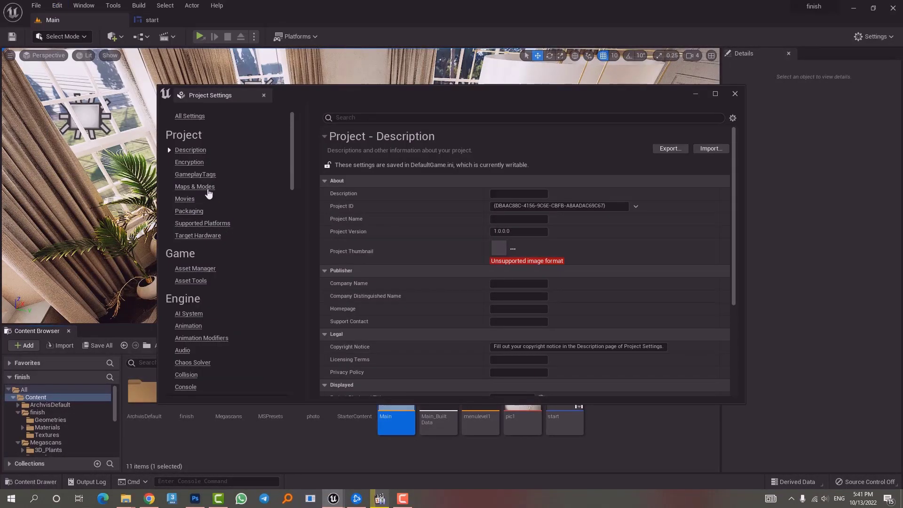
pyautogui.click(202, 188)
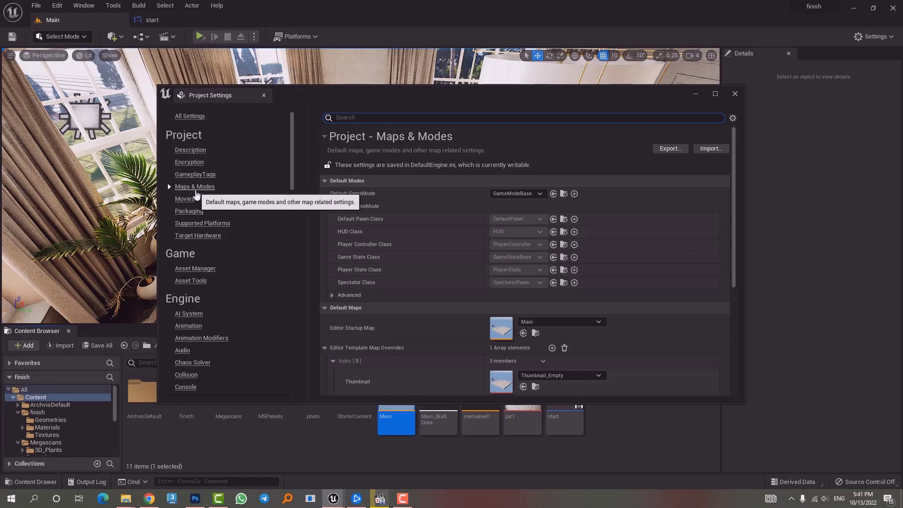
pyautogui.scroll(-2, 555, 313)
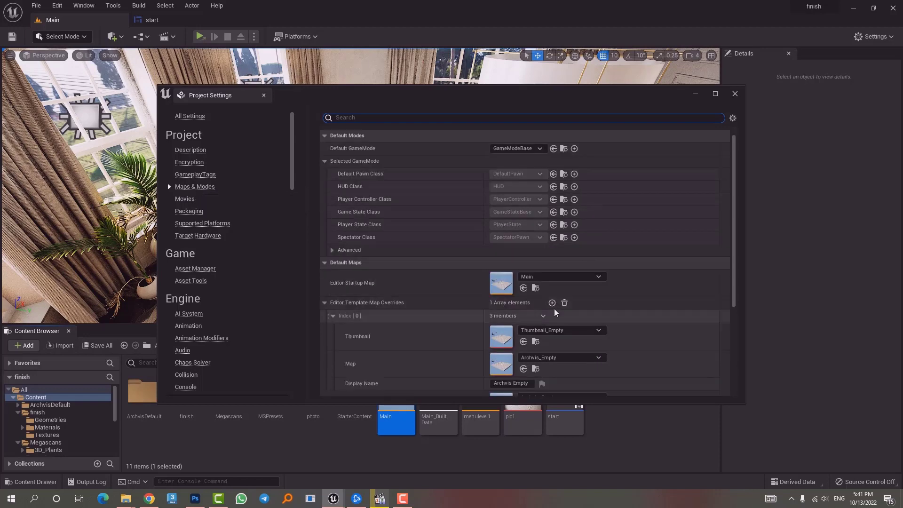
pyautogui.click(556, 280)
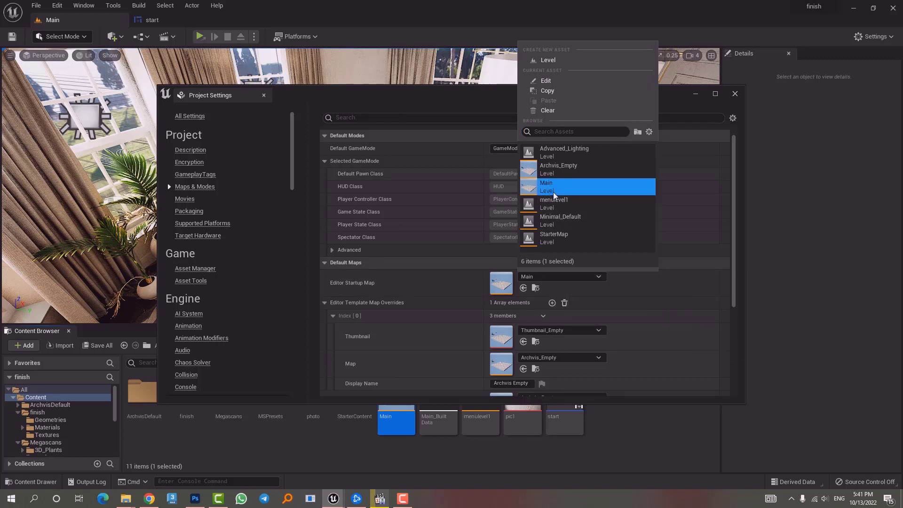
pyautogui.click(734, 93)
pyautogui.click(734, 94)
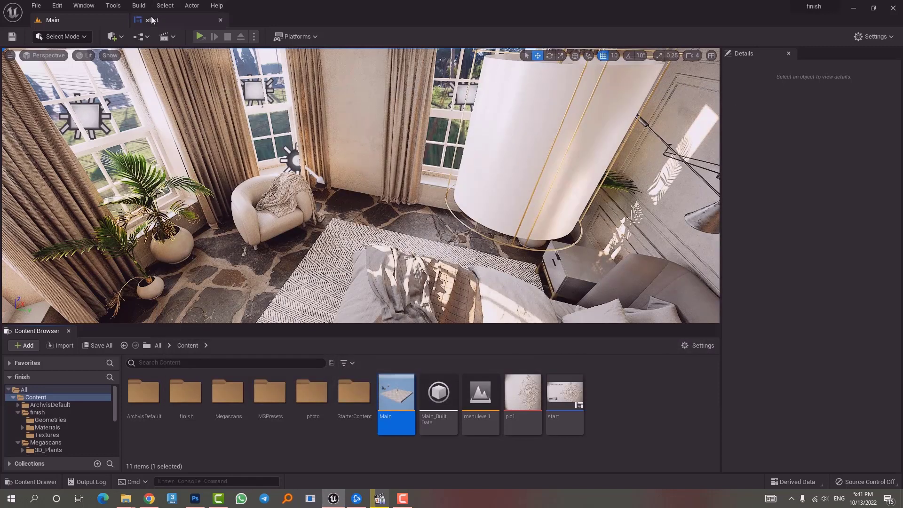
pyautogui.click(153, 20)
pyautogui.click(47, 20)
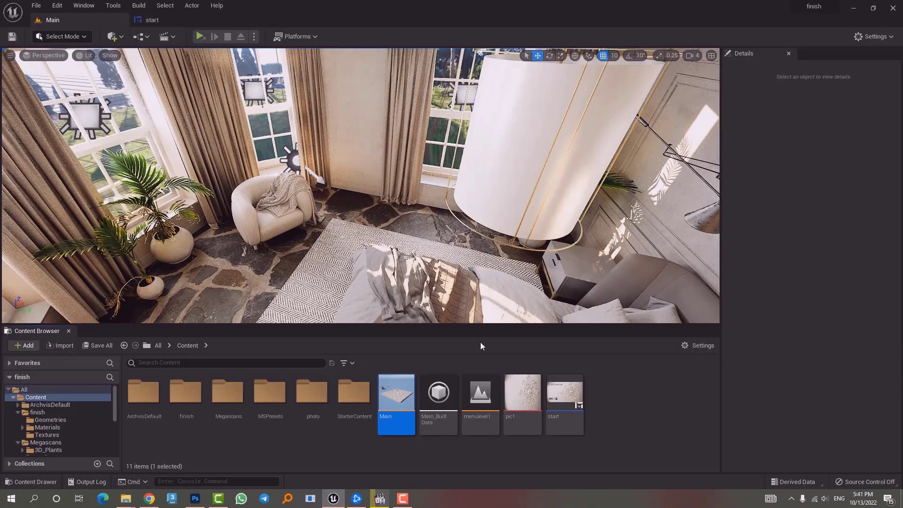
# - Open the menulevel1 level, play it as a standalone game and test the START button
pyautogui.click(483, 394)
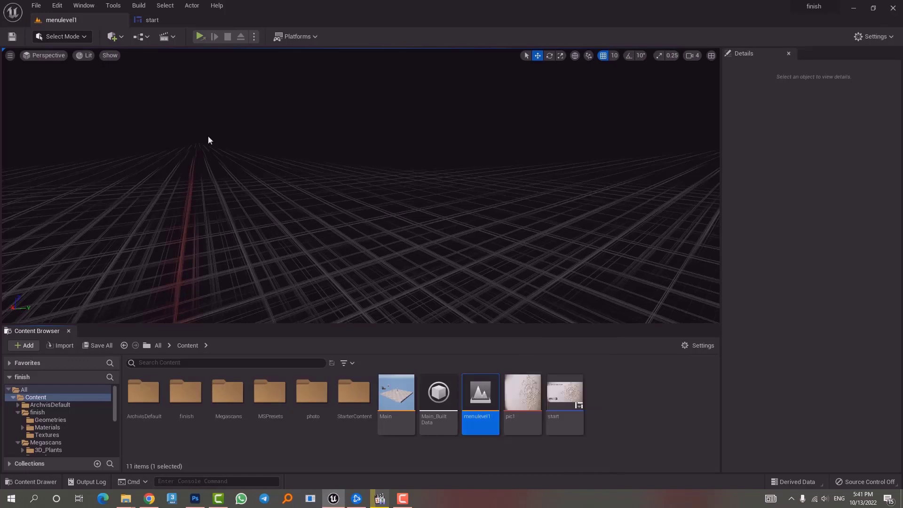
pyautogui.click(202, 38)
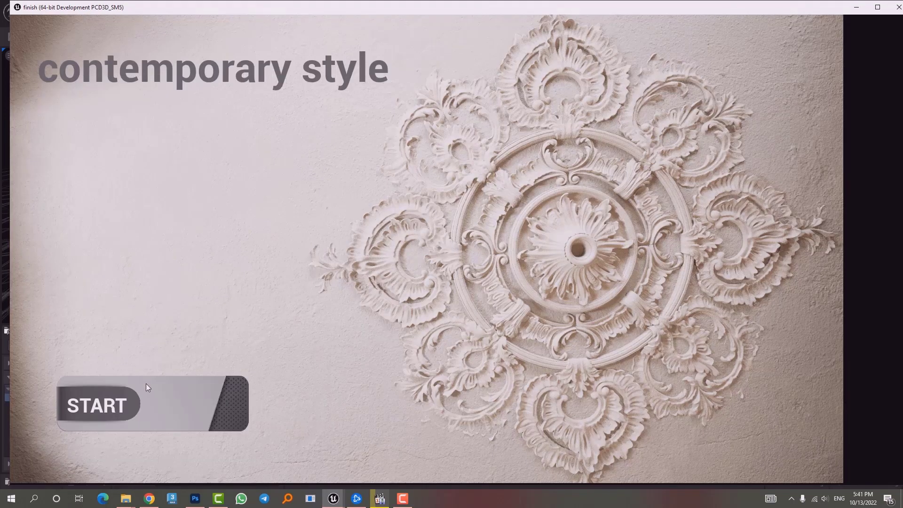
pyautogui.click(146, 388)
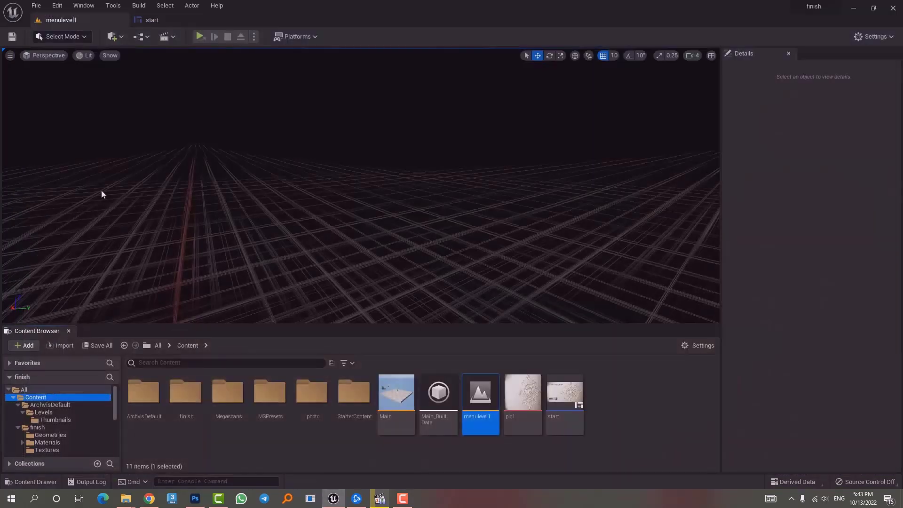
# - Open the Main level and set the Game Default Map to Main under Maps & Modes in the project settings
pyautogui.doubleClick(396, 395)
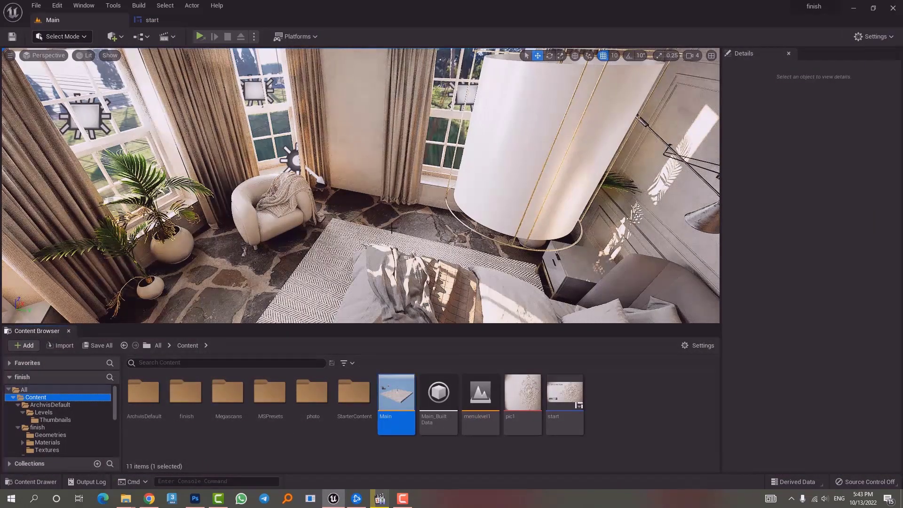
pyautogui.moveTo(268, 144)
pyautogui.mouseDown(button='right')
pyautogui.moveTo(235, 155)
pyautogui.moveTo(282, 151)
pyautogui.mouseUp(button='right')
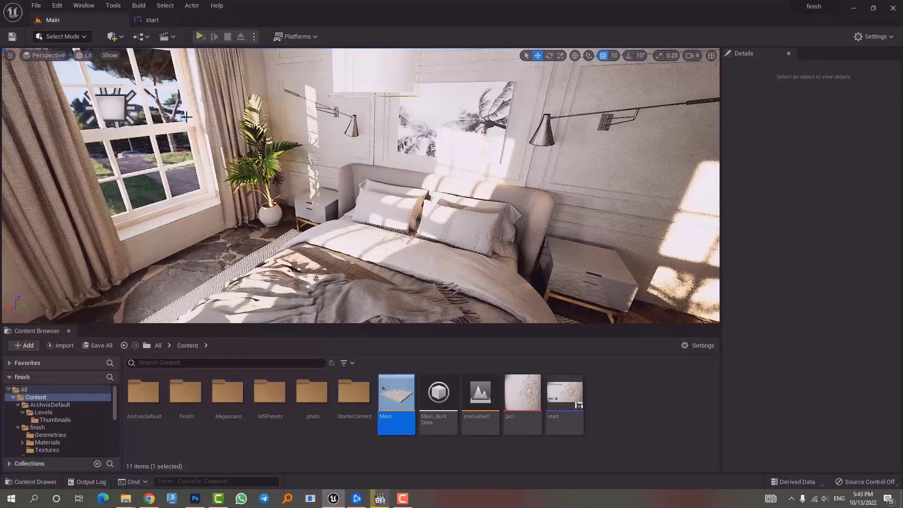
pyautogui.click(55, 7)
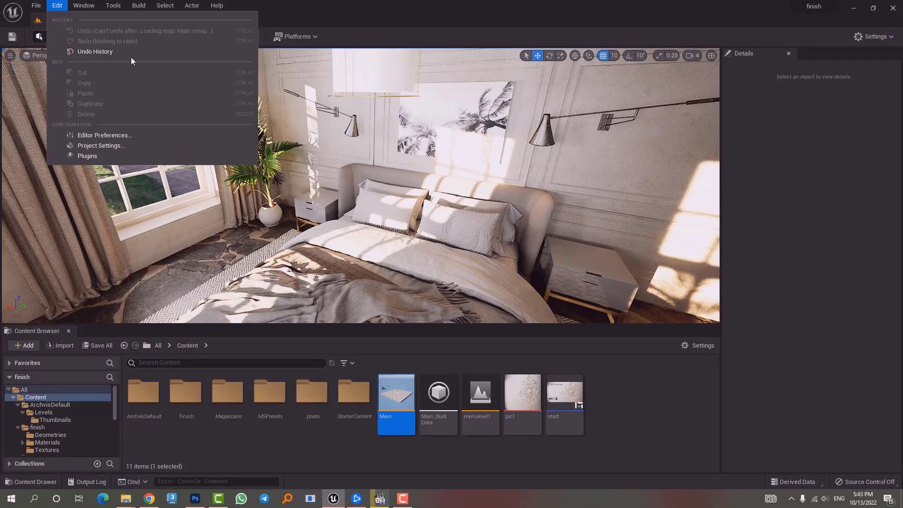
pyautogui.click(120, 146)
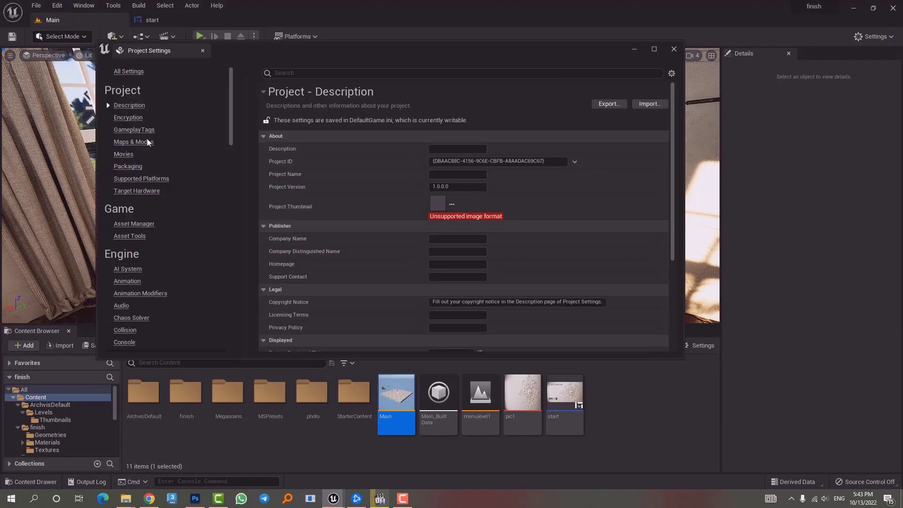
pyautogui.click(136, 141)
pyautogui.scroll(-4, 454, 271)
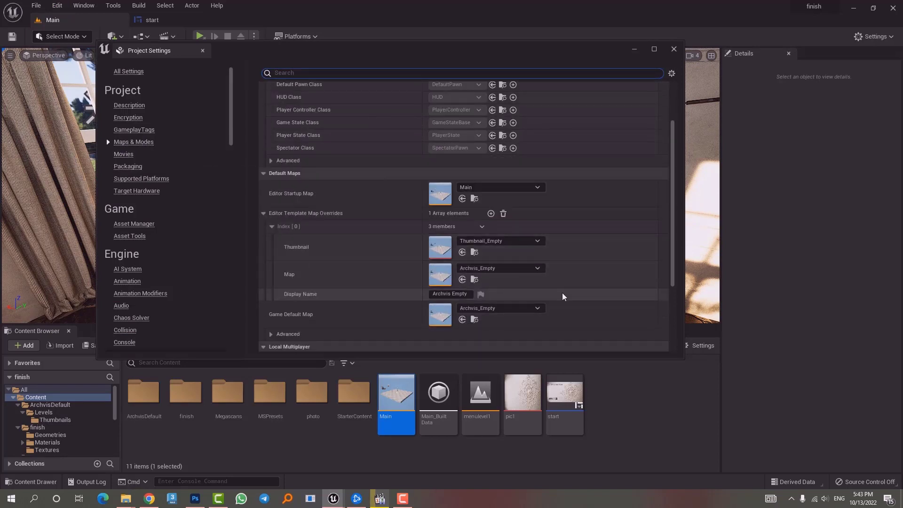
pyautogui.click(470, 309)
pyautogui.click(487, 217)
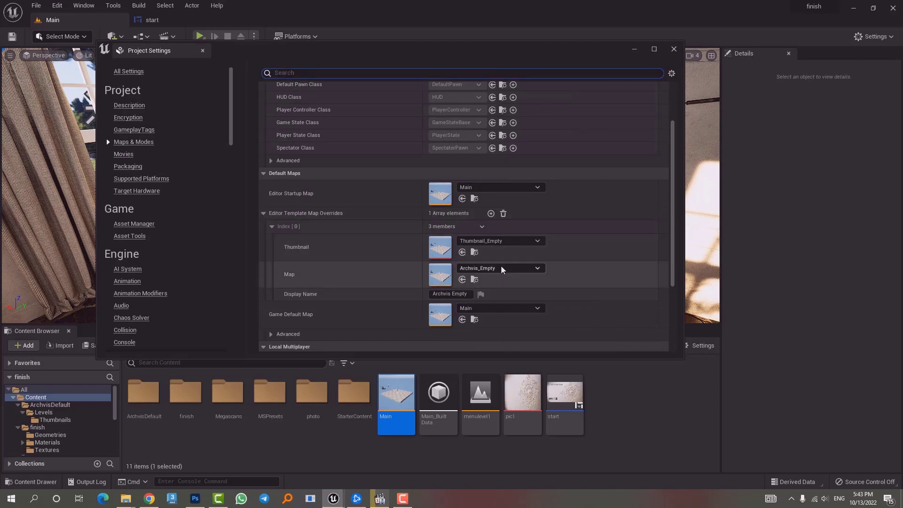
# - Set the Map of the first Editor Template Map Override to Main, check the Thumbnail choices and close the project settings
pyautogui.click(494, 268)
pyautogui.click(496, 177)
pyautogui.click(498, 241)
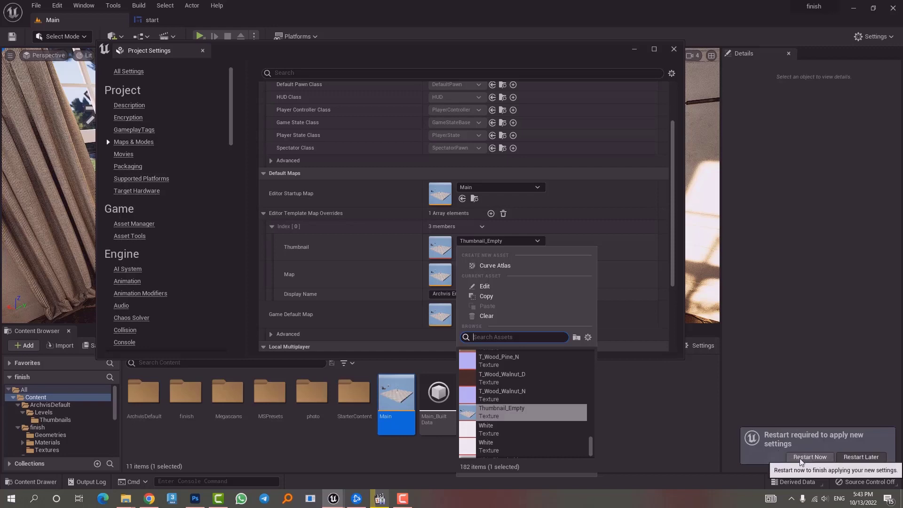
pyautogui.click(652, 427)
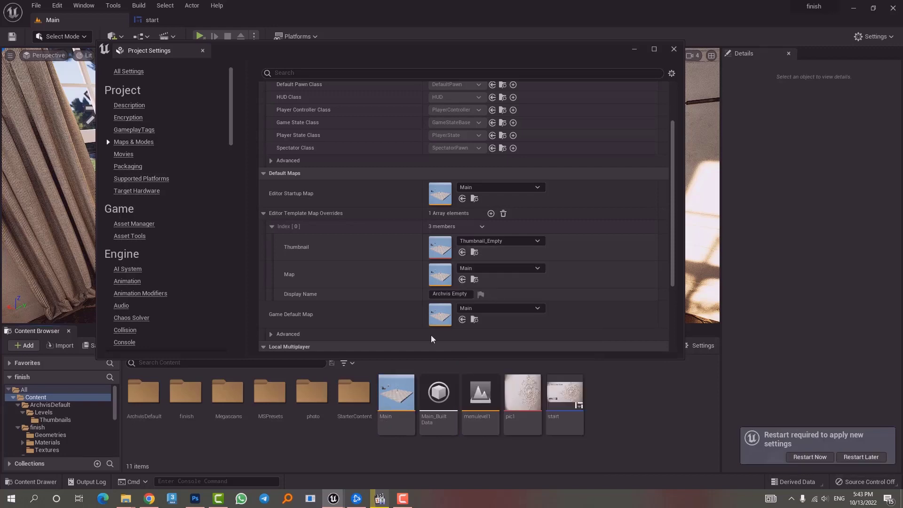
pyautogui.click(674, 49)
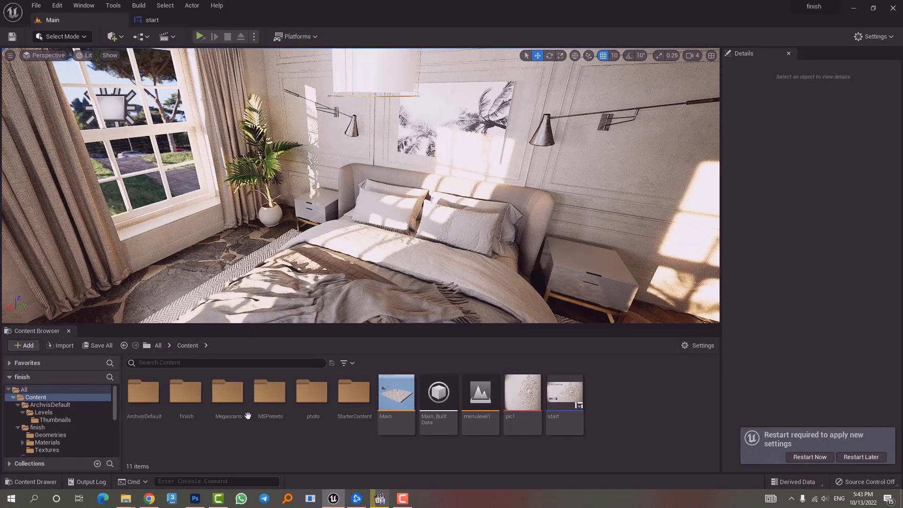
# - Reopen the menulevel1 level, play it as a standalone game and use START to load the Main level
pyautogui.click(484, 412)
pyautogui.doubleClick(484, 412)
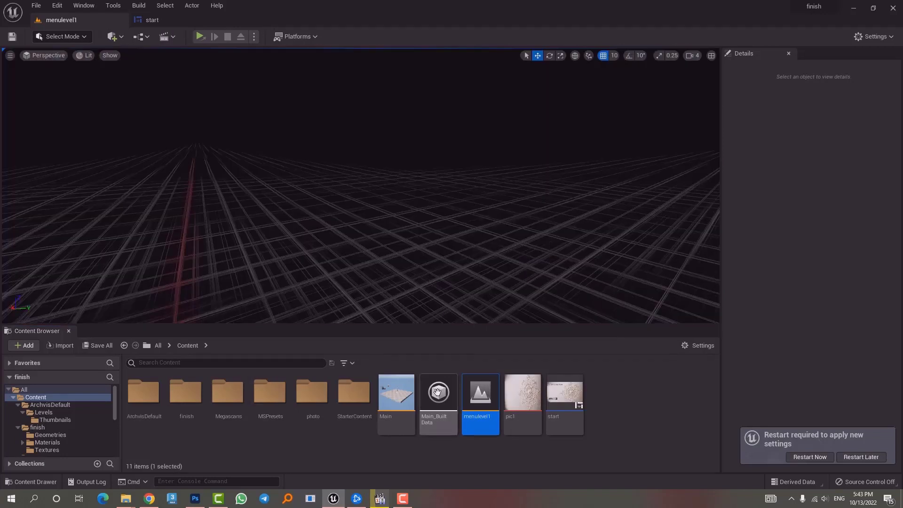
pyautogui.click(199, 38)
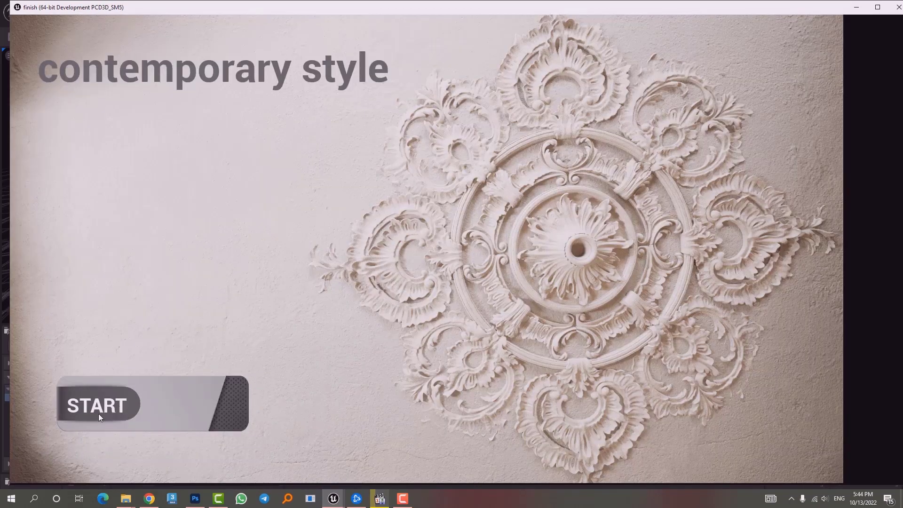
pyautogui.click(120, 403)
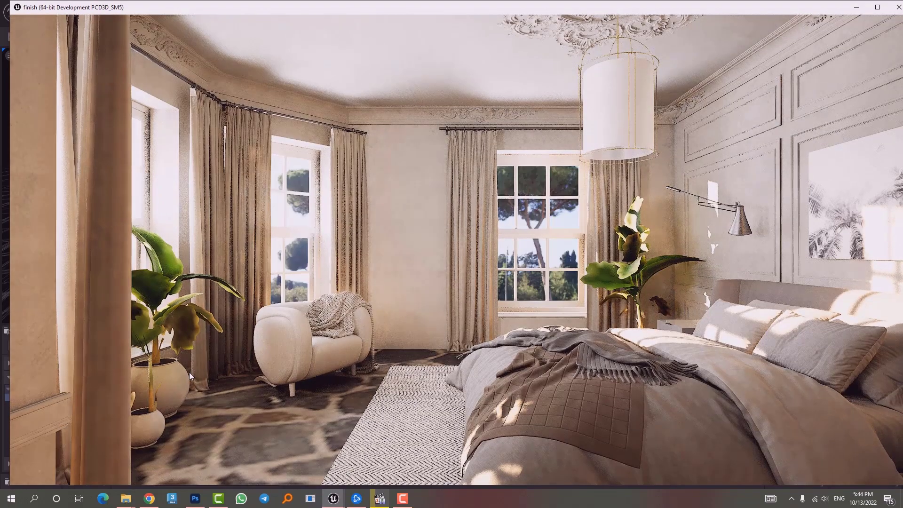
# - Look and move around the bedroom in the running game, and quit the game
pyautogui.click(189, 372)
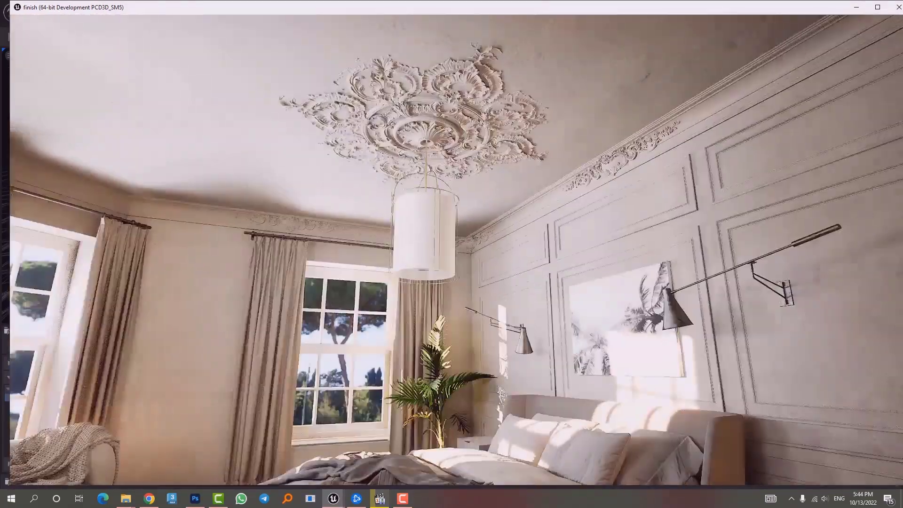
pyautogui.press('w')
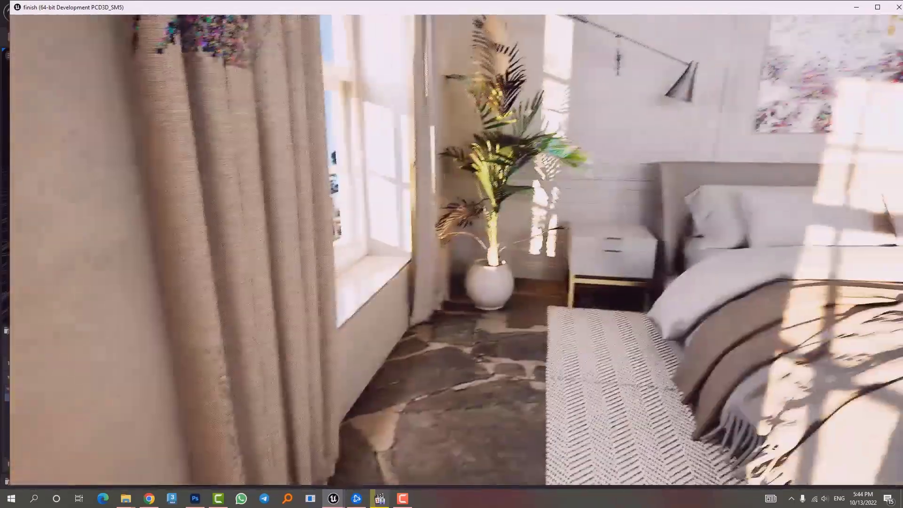
pyautogui.press('d')
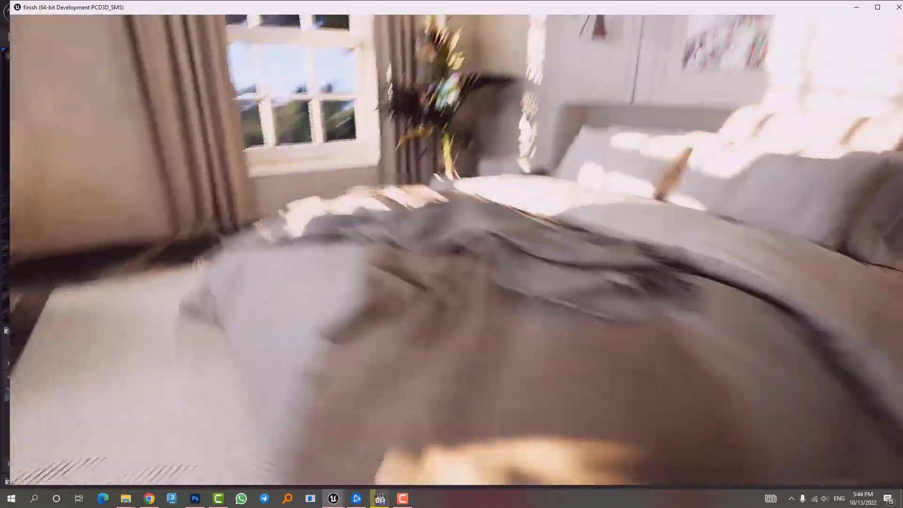
pyautogui.press('s')
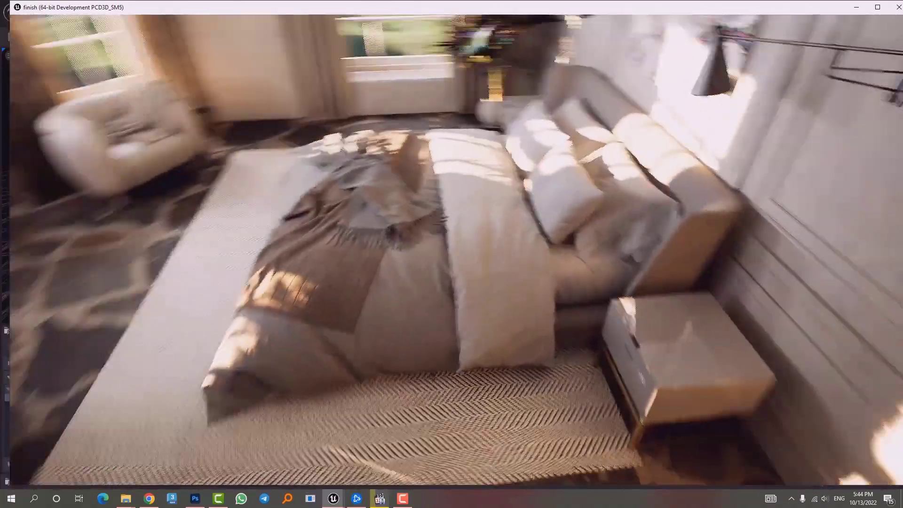
pyautogui.press('a')
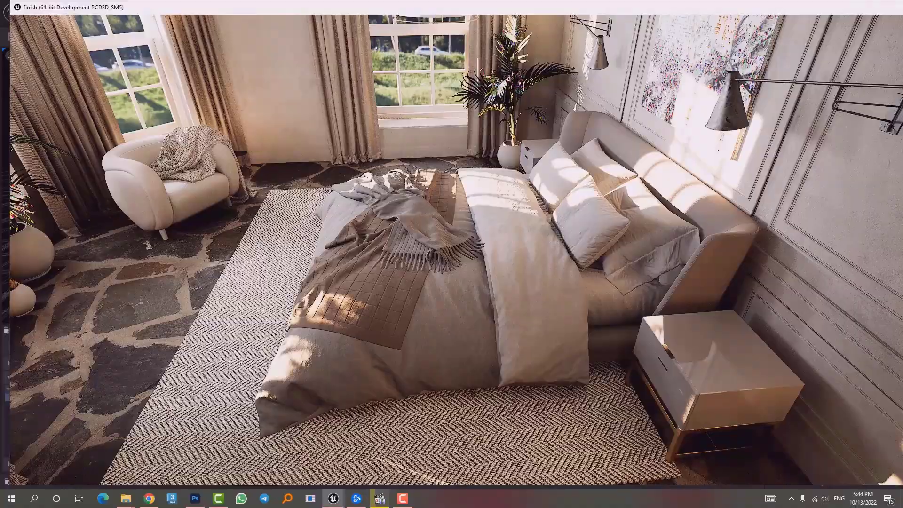
pyautogui.press('Escape')
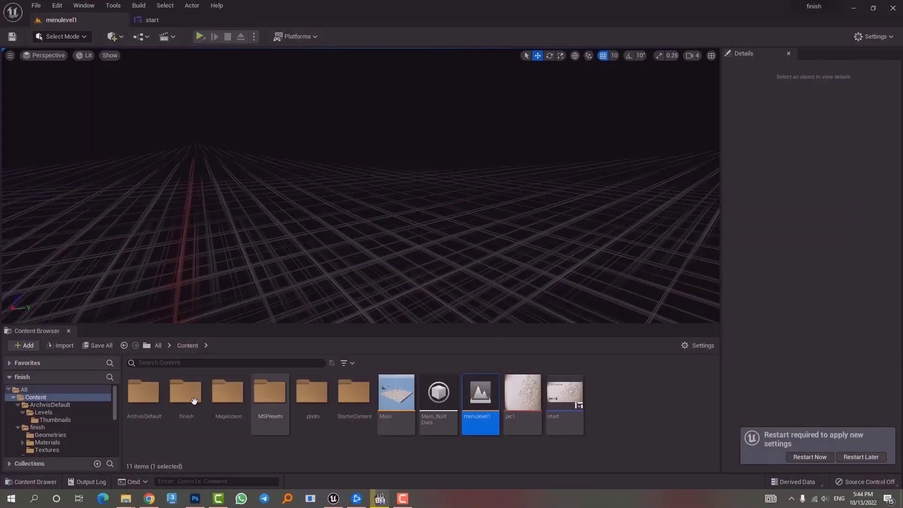
# - Play menulevel1 standalone again, enter the Main level through START and give the game view control of the mouse
pyautogui.click(200, 37)
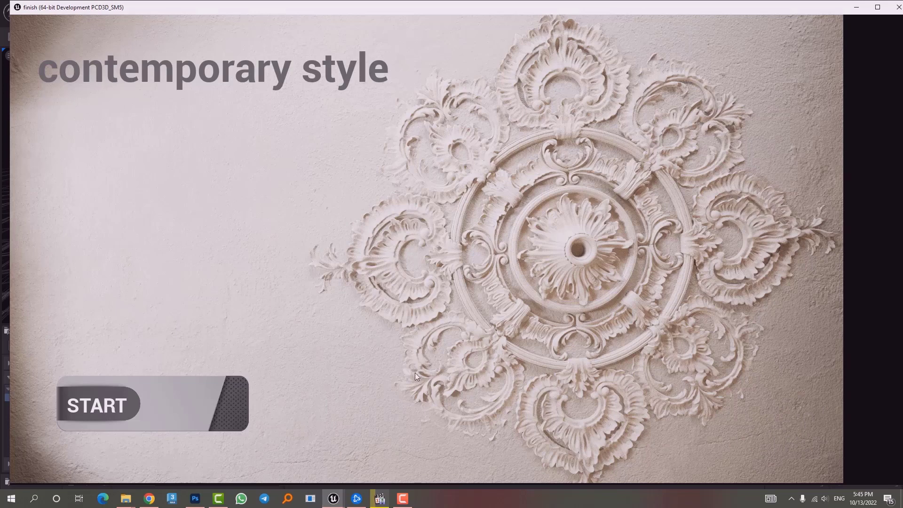
pyautogui.click(99, 409)
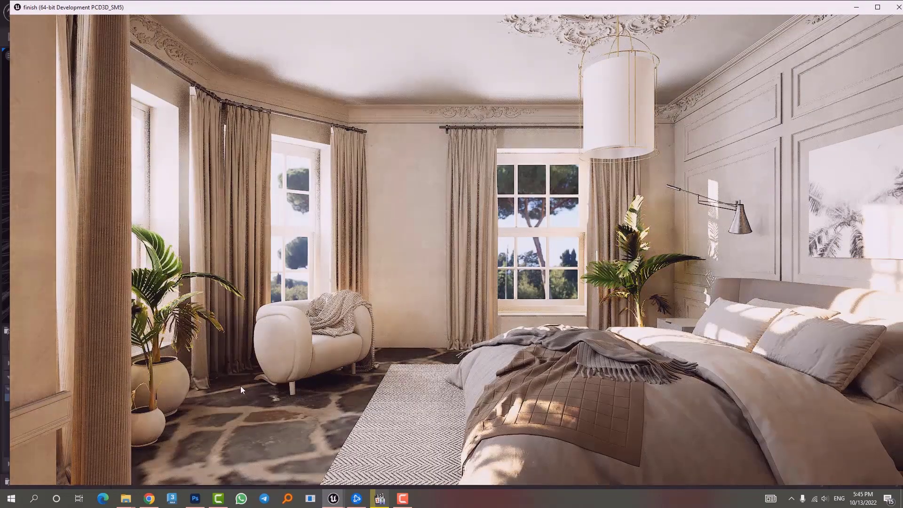
pyautogui.click(268, 412)
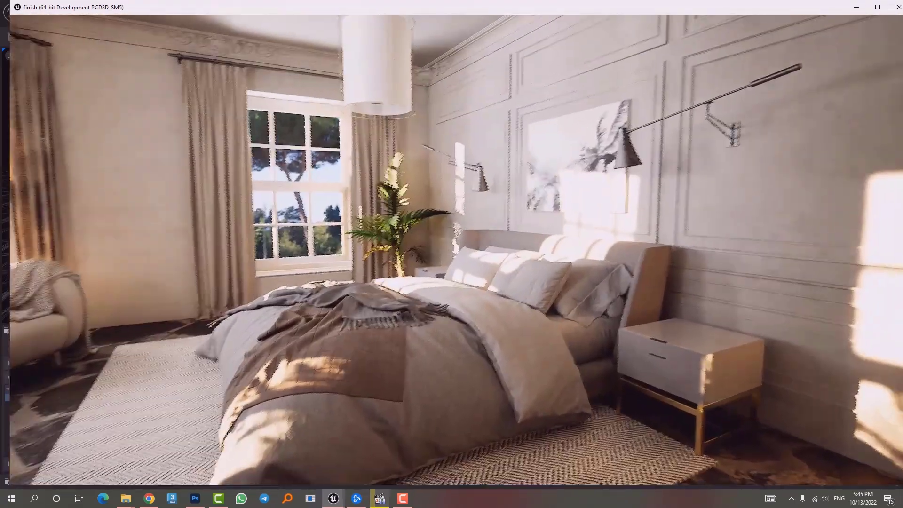
# - Tour the bedroom past the bed, windows, plants and armchair in the running game, and exit to the editor
pyautogui.press('w')
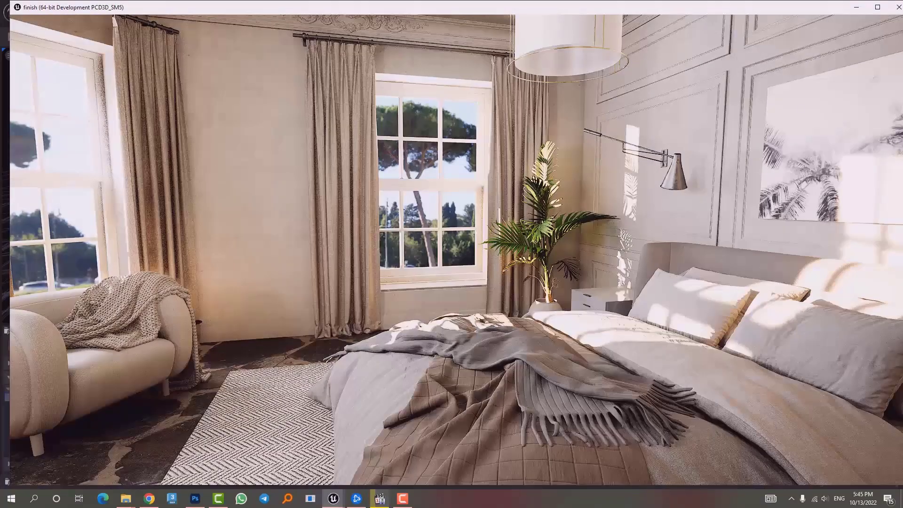
pyautogui.press('a')
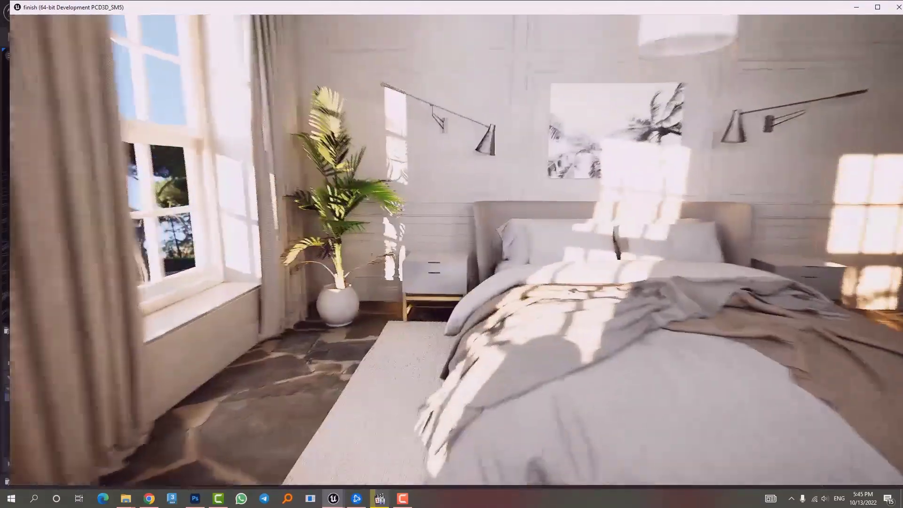
pyautogui.press('w')
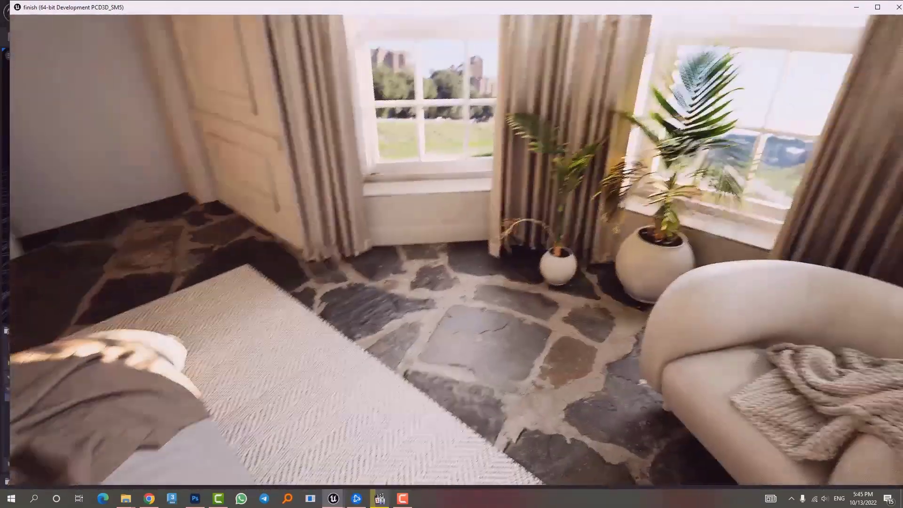
pyautogui.press('w')
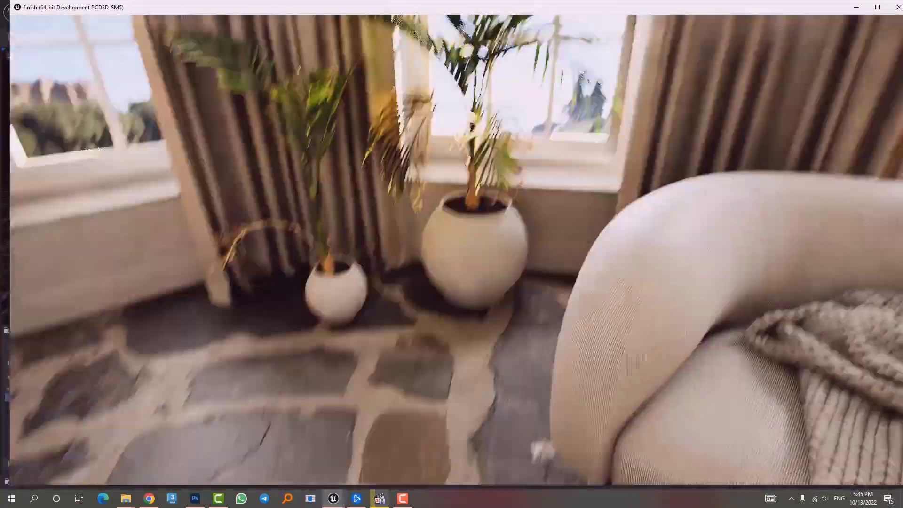
pyautogui.press('s')
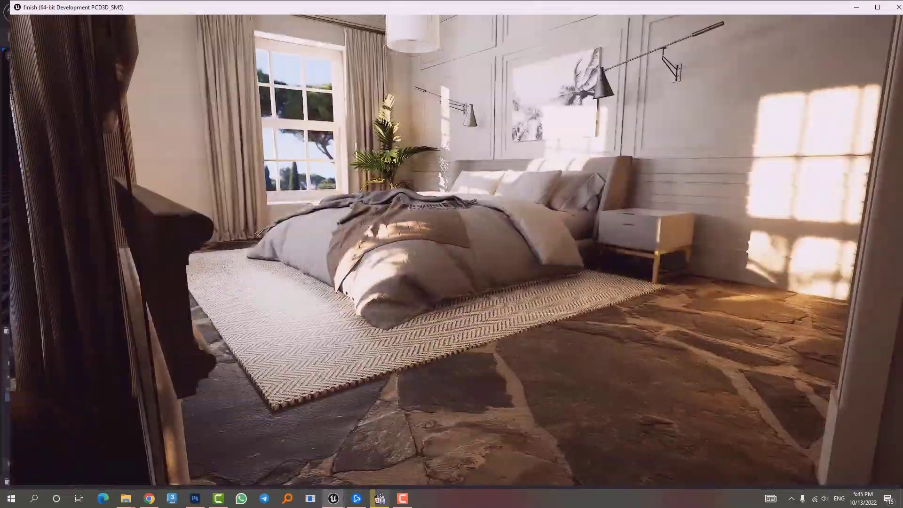
pyautogui.press('w')
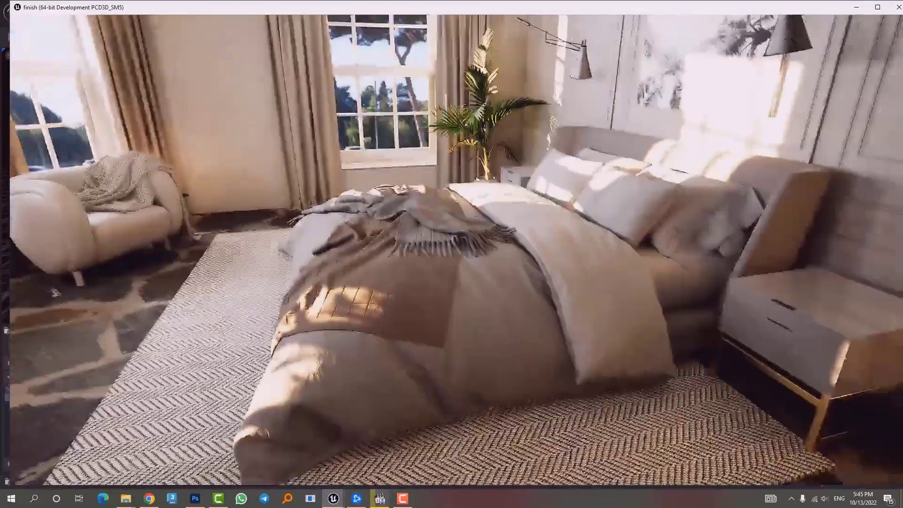
pyautogui.press('d')
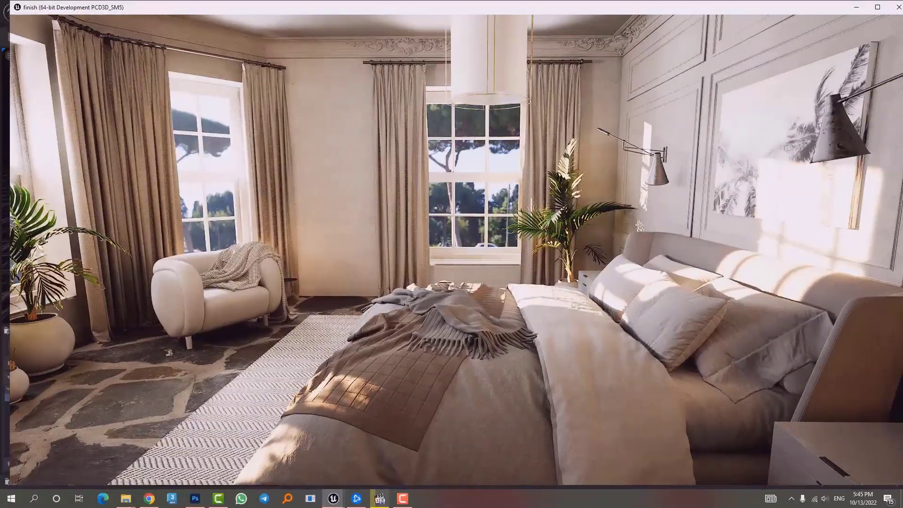
pyautogui.press('s')
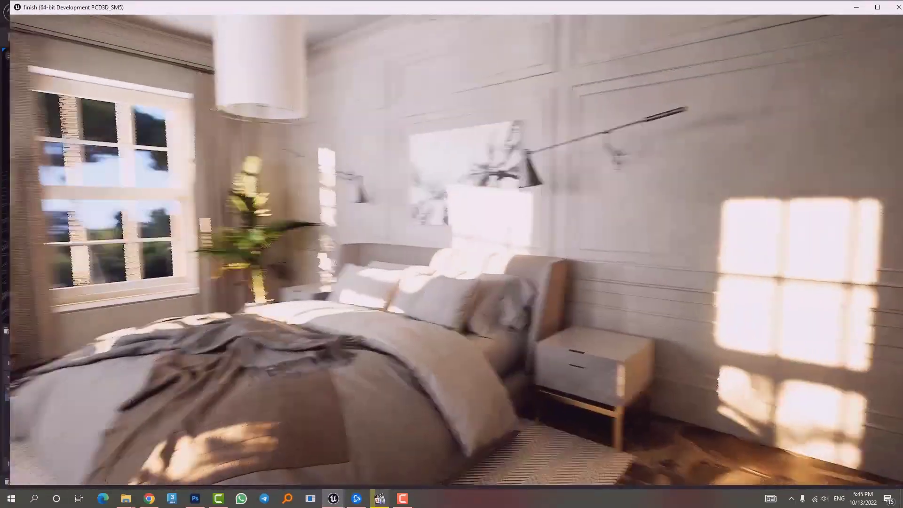
pyautogui.press('d')
pyautogui.press('a')
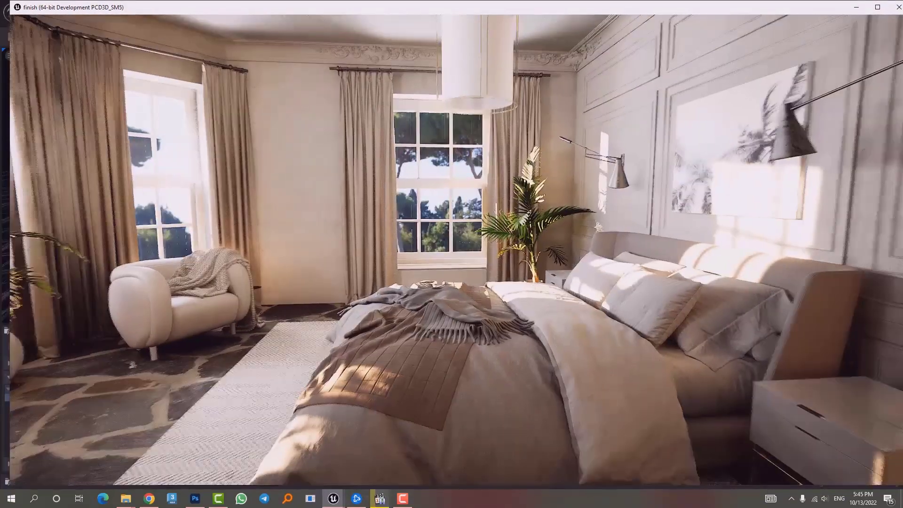
pyautogui.press('s')
pyautogui.press('Escape')
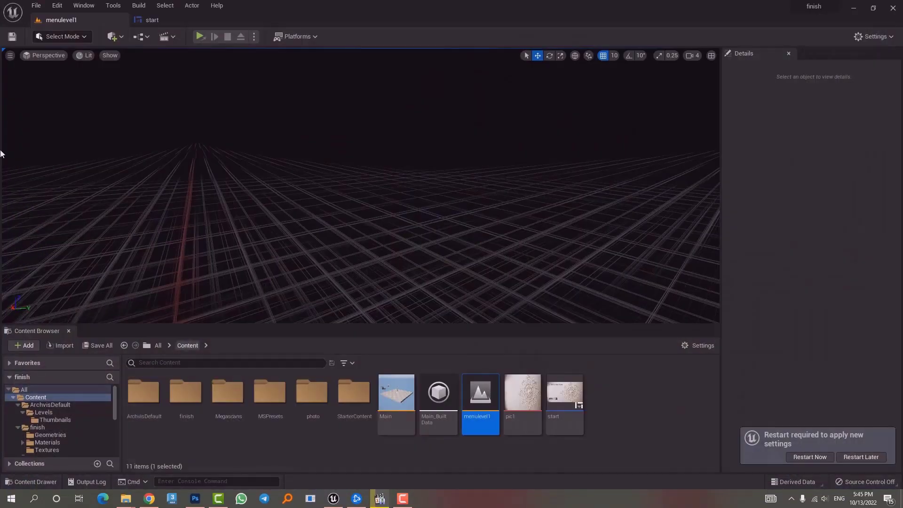
# - Open the start widget and review its START button layout and the button's On Clicked logic in the event graph
pyautogui.doubleClick(562, 395)
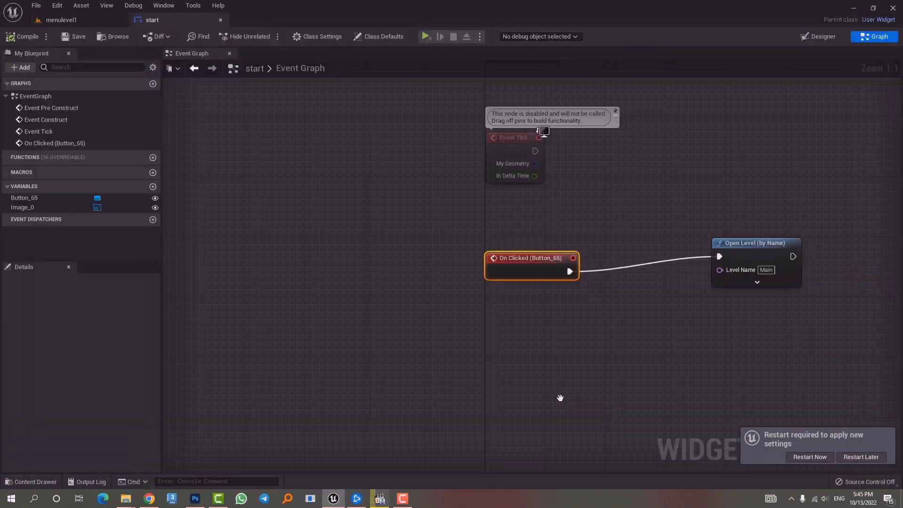
pyautogui.click(818, 38)
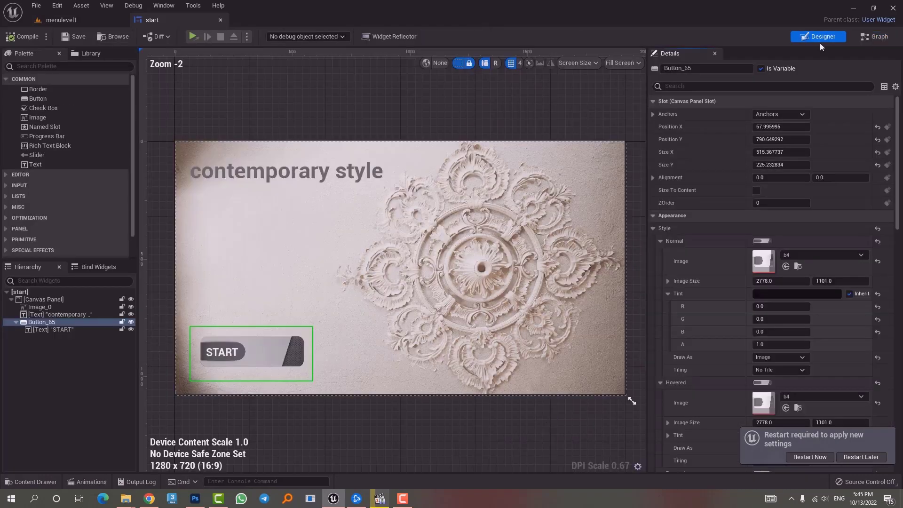
pyautogui.click(878, 40)
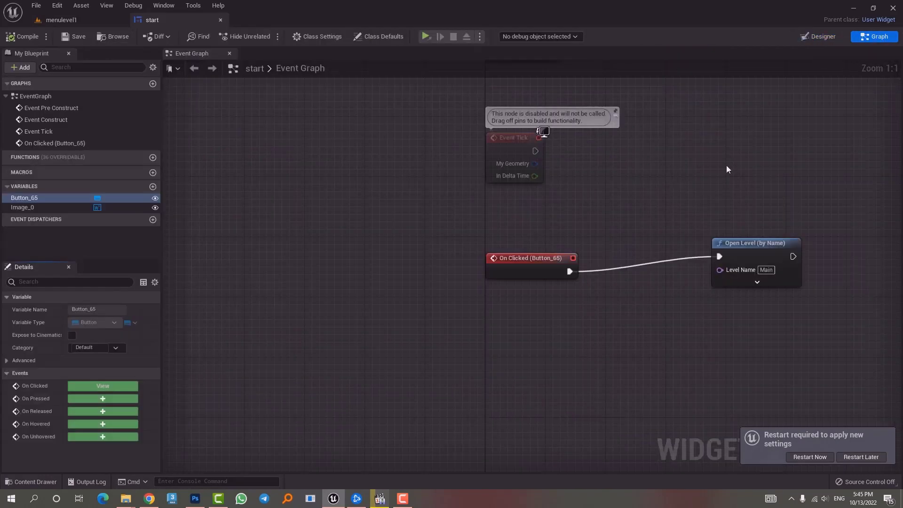
pyautogui.moveTo(726, 165); pyautogui.dragTo(575, 218, button='right')
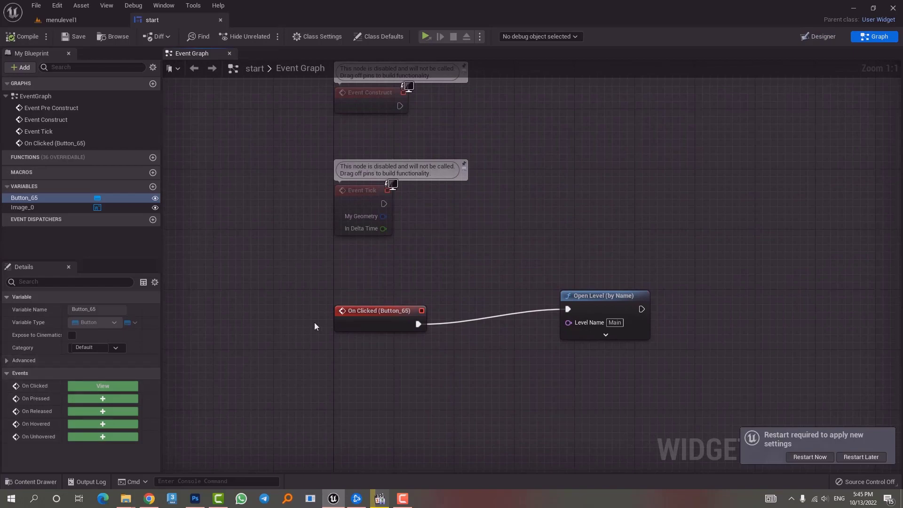
# - Return to the widget's design view, play the menu standalone, load the Main level through START and quit the game
pyautogui.click(821, 36)
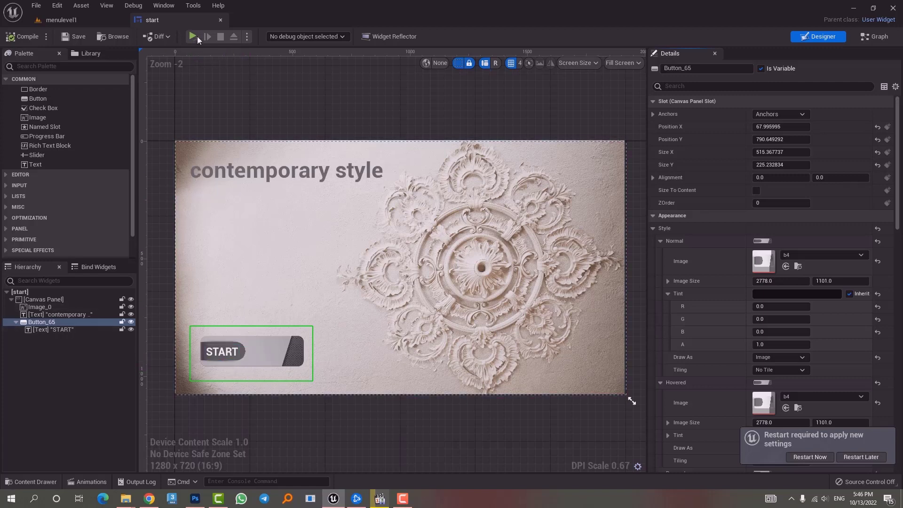
pyautogui.click(247, 38)
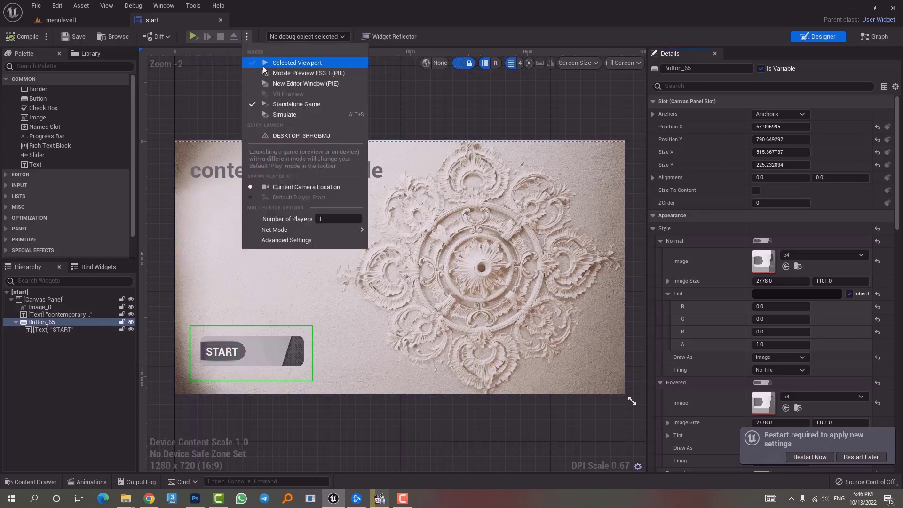
pyautogui.click(301, 61)
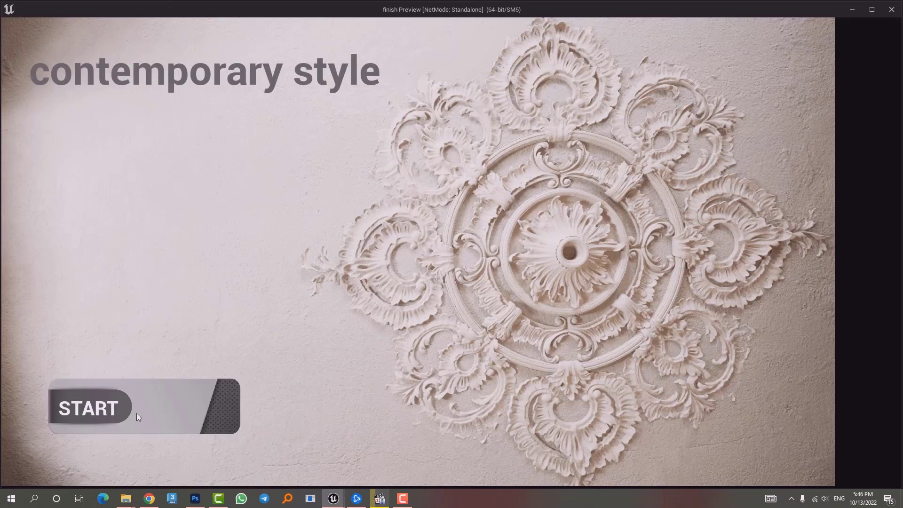
pyautogui.click(123, 408)
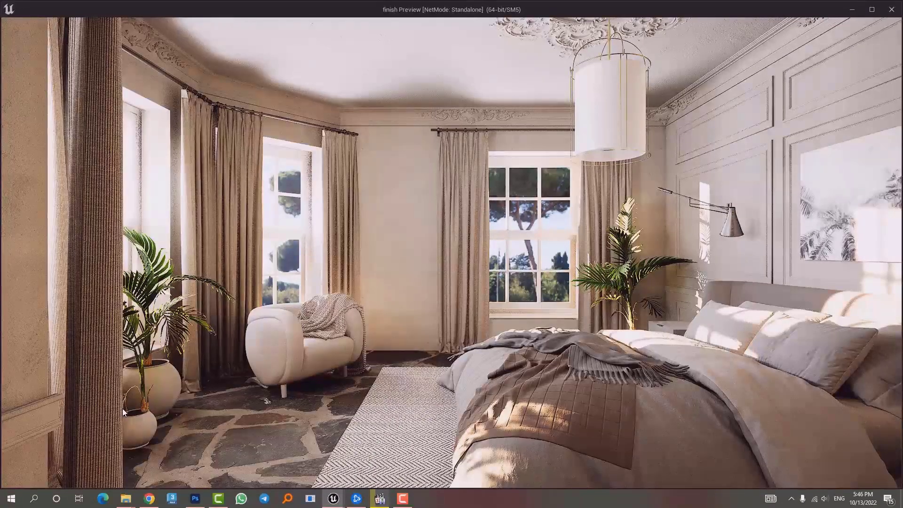
pyautogui.press('Escape')
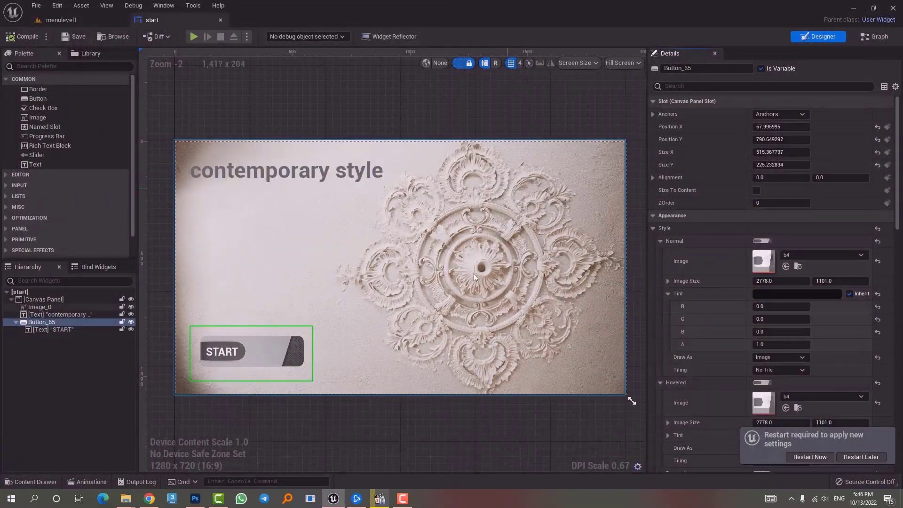